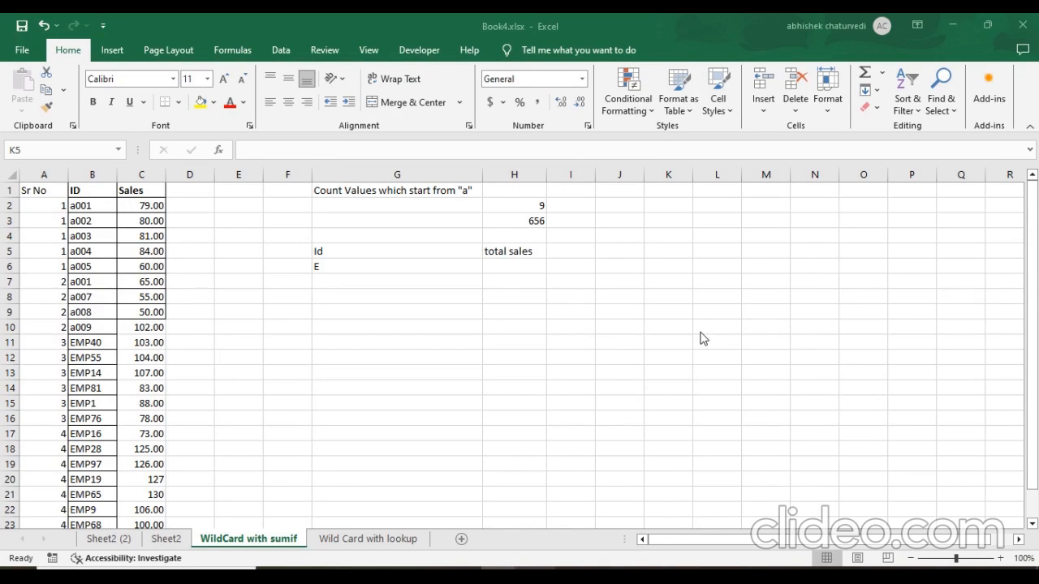
Examine the Sr No, ID and Sales columns of the data table.
left_click(133, 209)
left_click(81, 206)
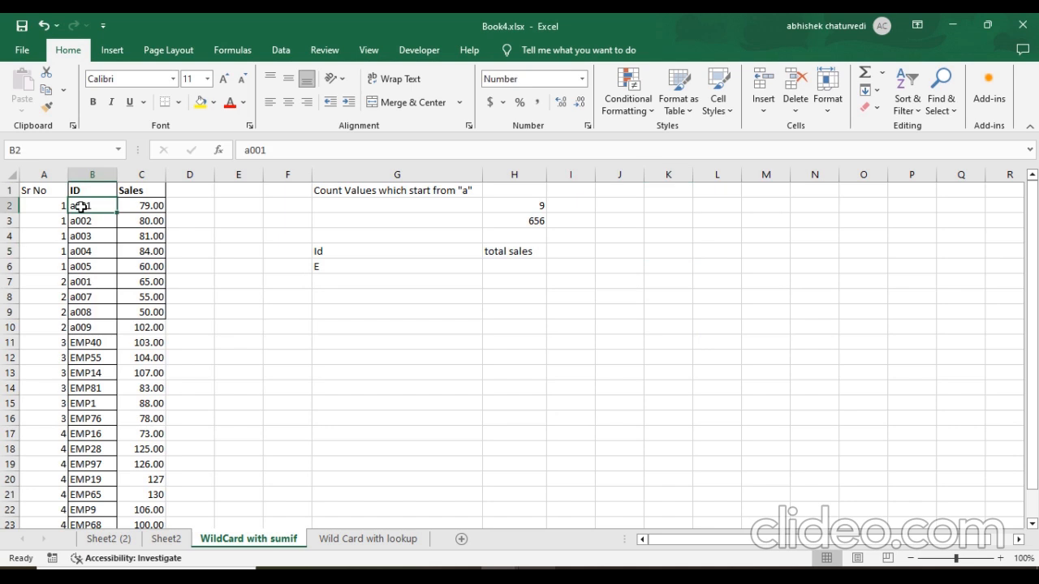
left_click(81, 192)
left_click(65, 191)
left_click(94, 188)
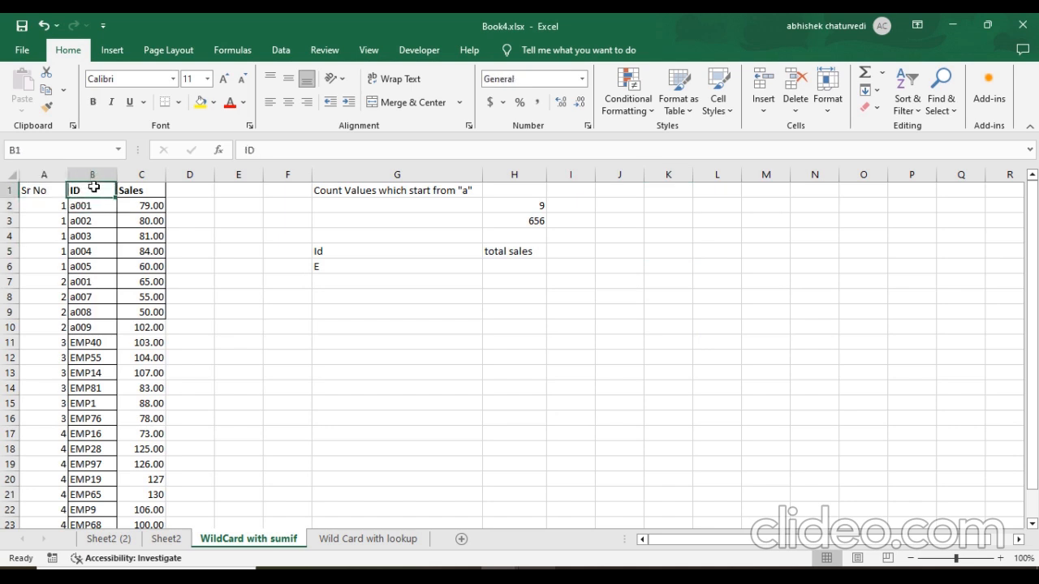
left_click_drag(95, 189, 146, 189)
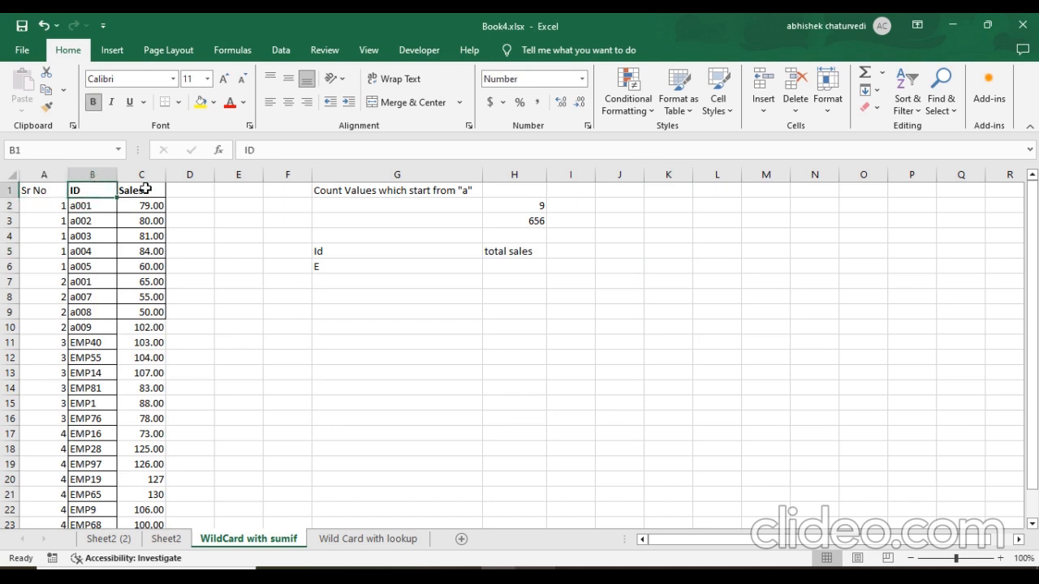
left_click(145, 189)
left_click(79, 190)
left_click(53, 191)
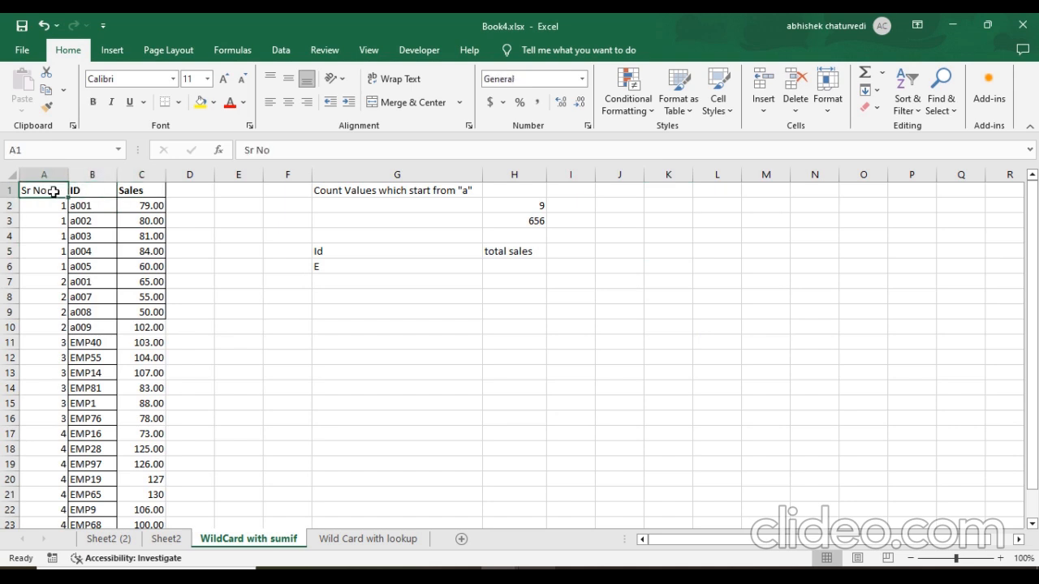
Review the extent of the data table and check the sum of the EMP sales in C11:C24.
key("ctrl+shift+Right")
key("ctrl+shift+Down")
key("ctrl+Home")
key("ctrl+Right")
key("Down")
left_click(130, 343)
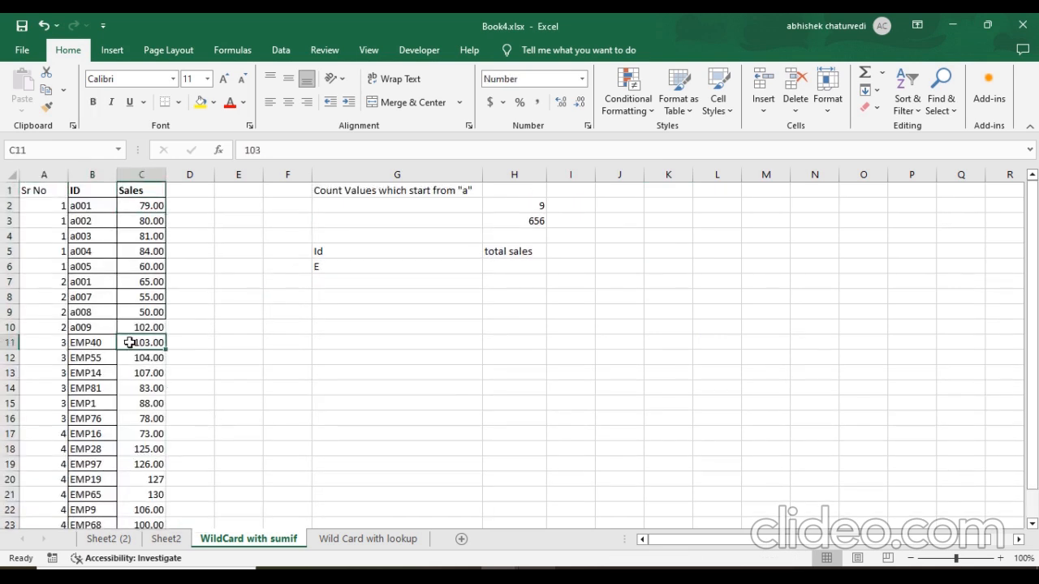
key("ctrl+shift+Down")
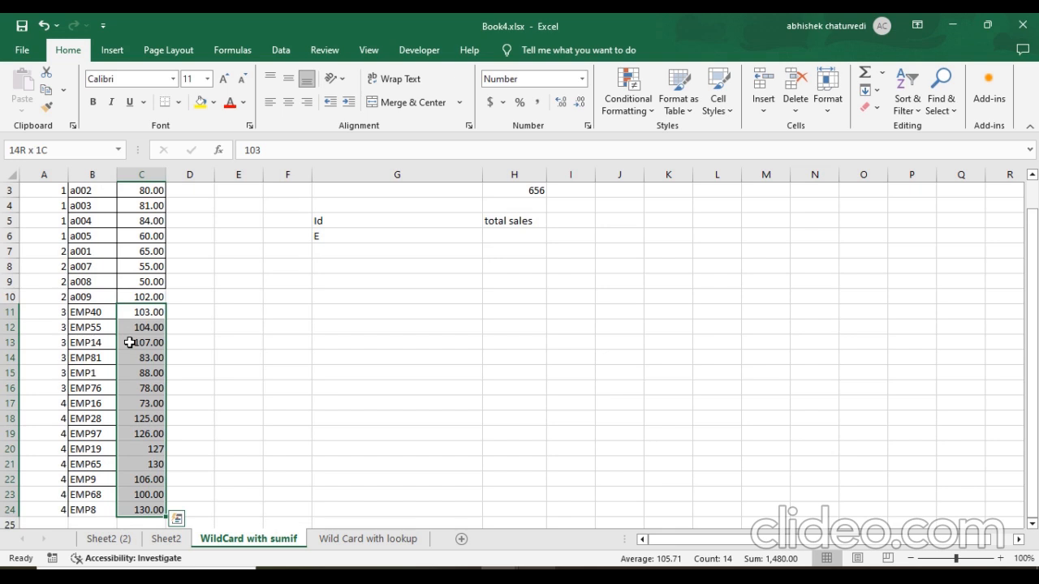
scroll(187, 260, "up", 1)
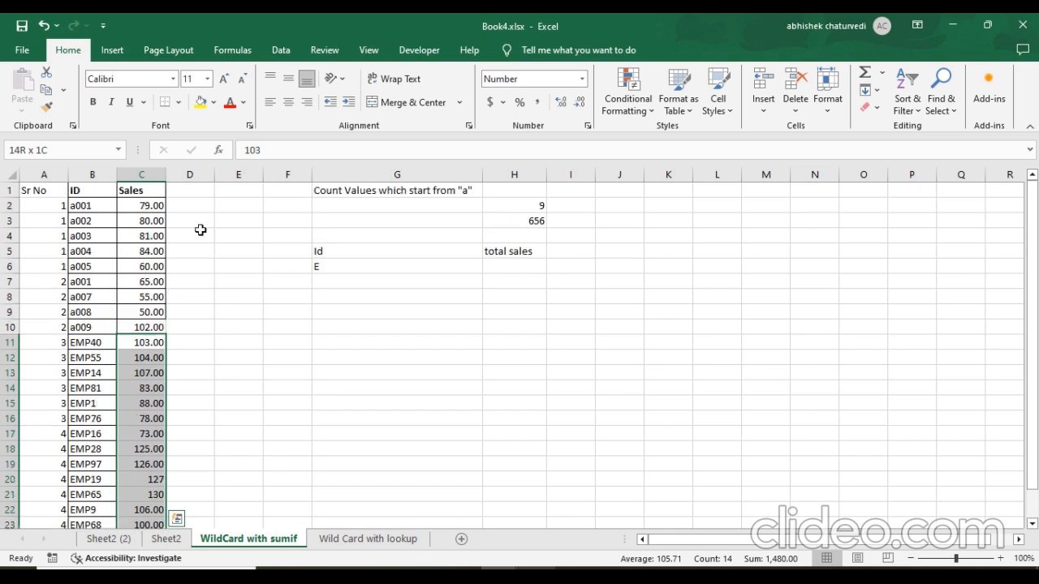
left_click(199, 235)
Enter "a" in G7 as a second criterion in the Id list.
left_click(348, 280)
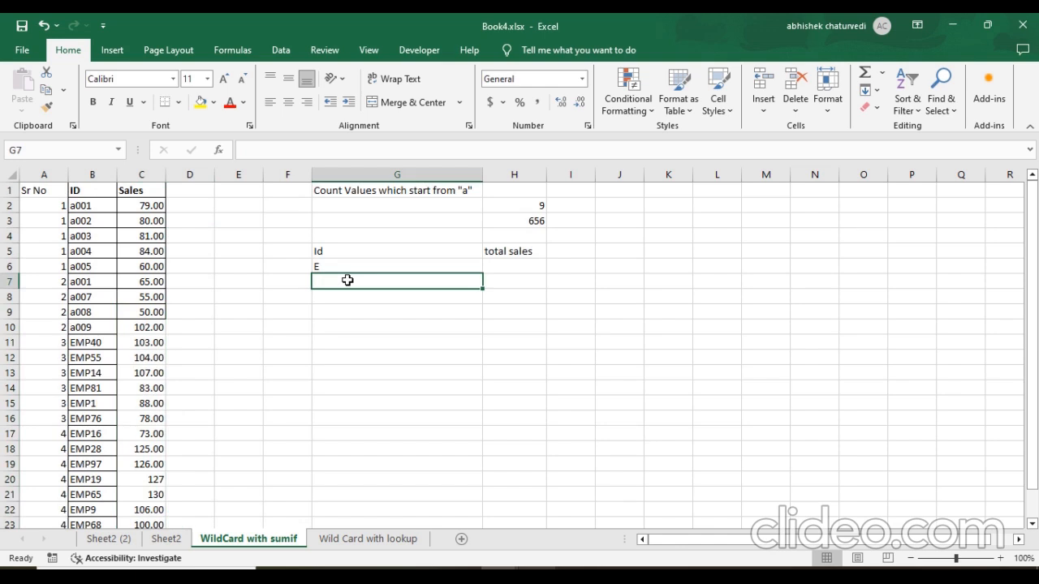
type("Aa")
key("Return")
key("Up")
Select the sales in C2:C10 to view the amounts for IDs starting with "a".
left_click_drag(152, 206, 140, 327)
left_click(619, 267)
left_click(729, 238)
left_click(721, 212)
Start a SUMIF formula in H6 with column B (B:B) as the criteria range.
left_click(516, 267)
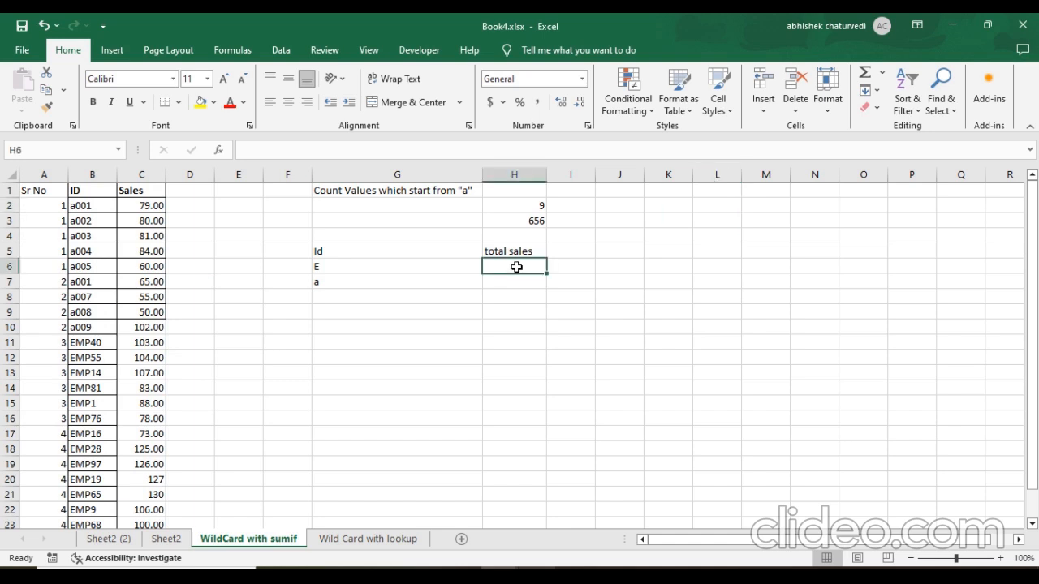
type("=su")
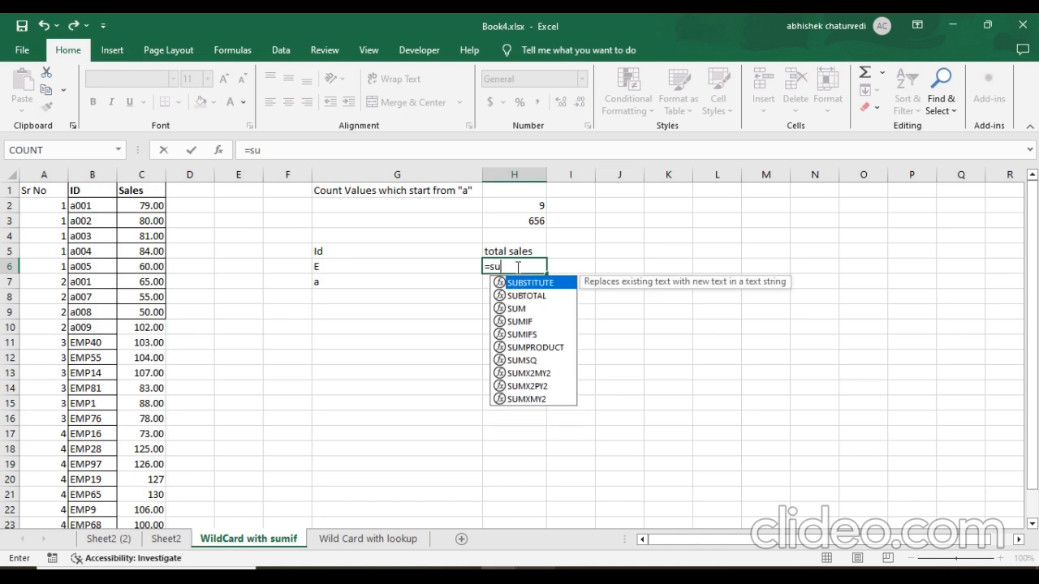
type("m")
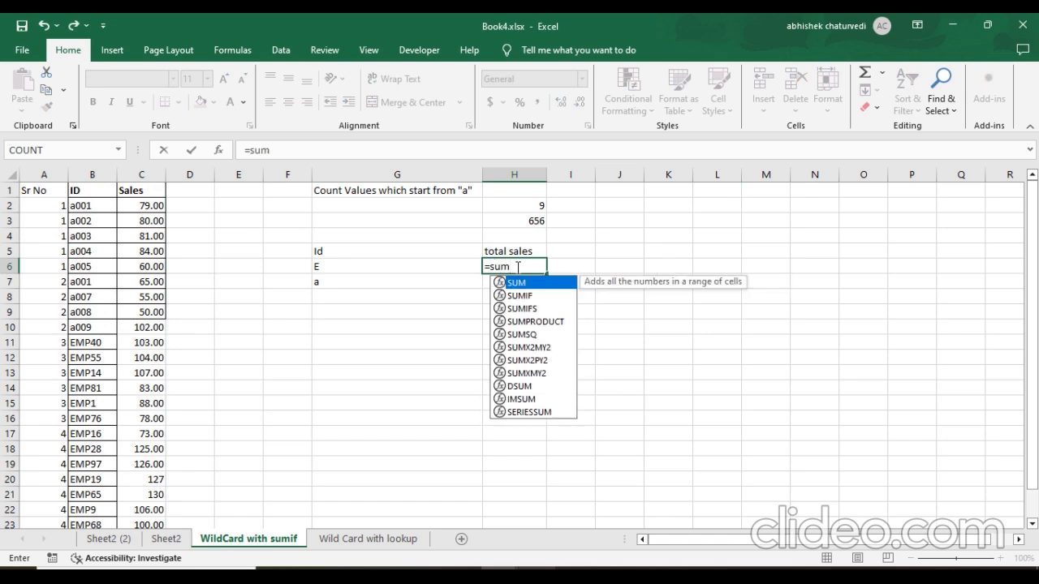
type("if(")
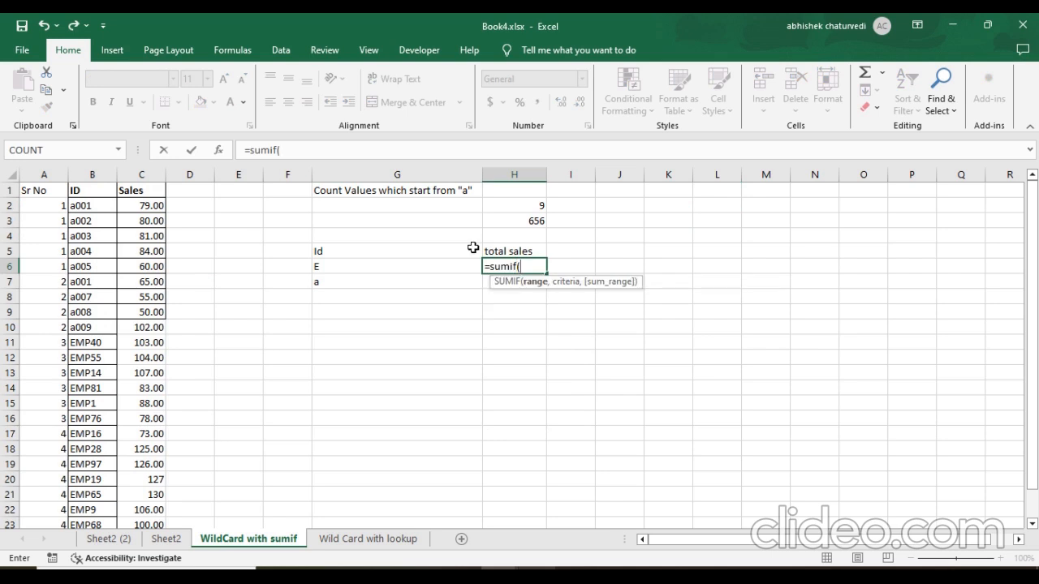
left_click(351, 155)
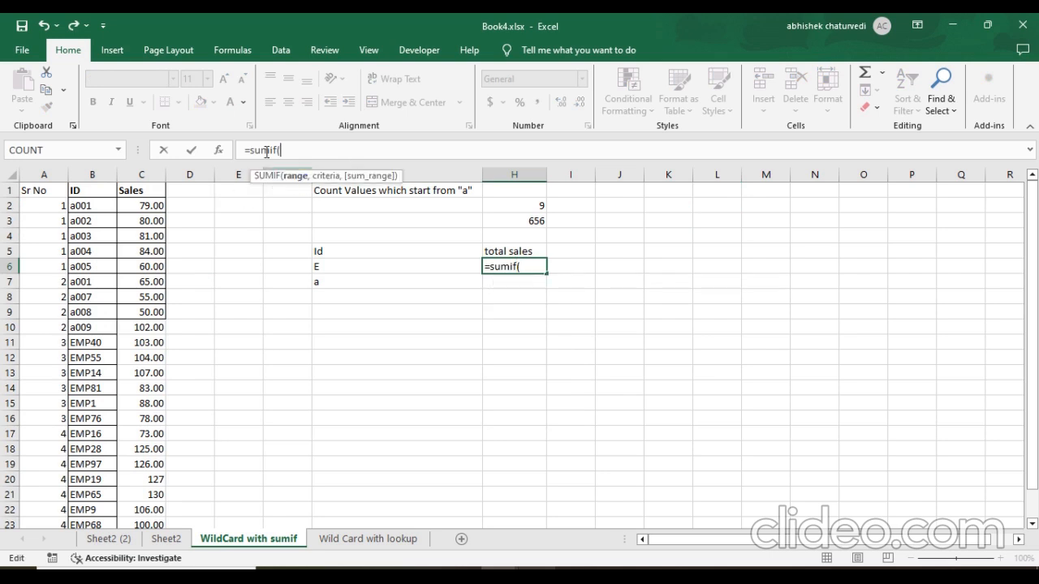
left_click(99, 172)
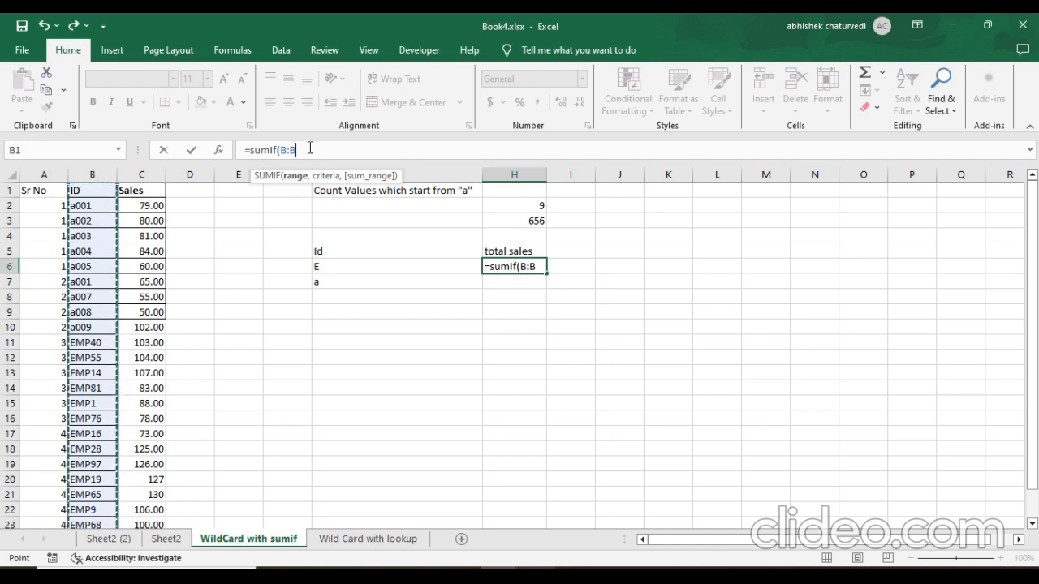
type(",")
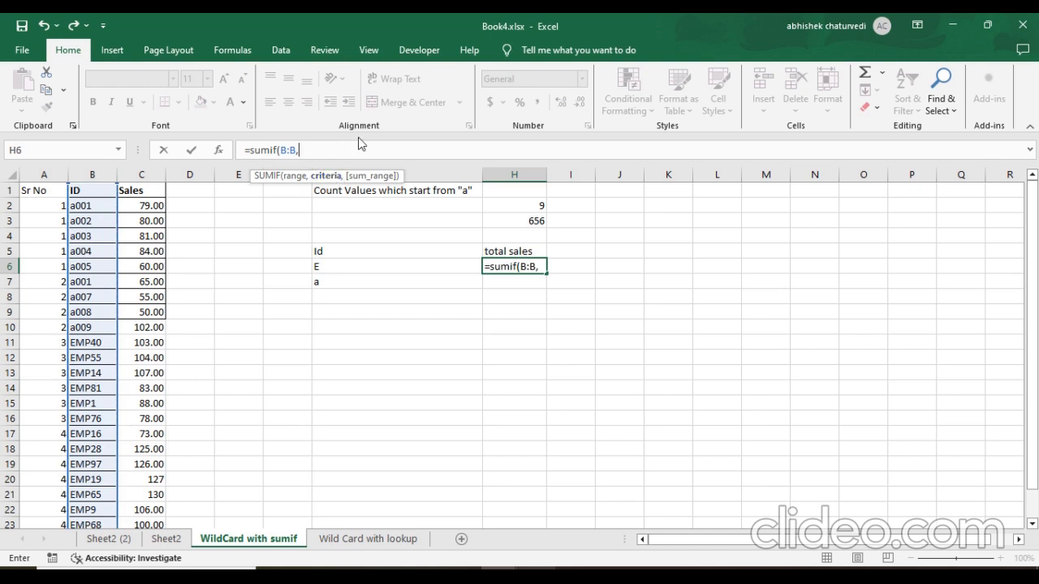
Set the SUMIF criterion to G6&"*" so it matches IDs beginning with the letter in G6.
left_click(346, 268)
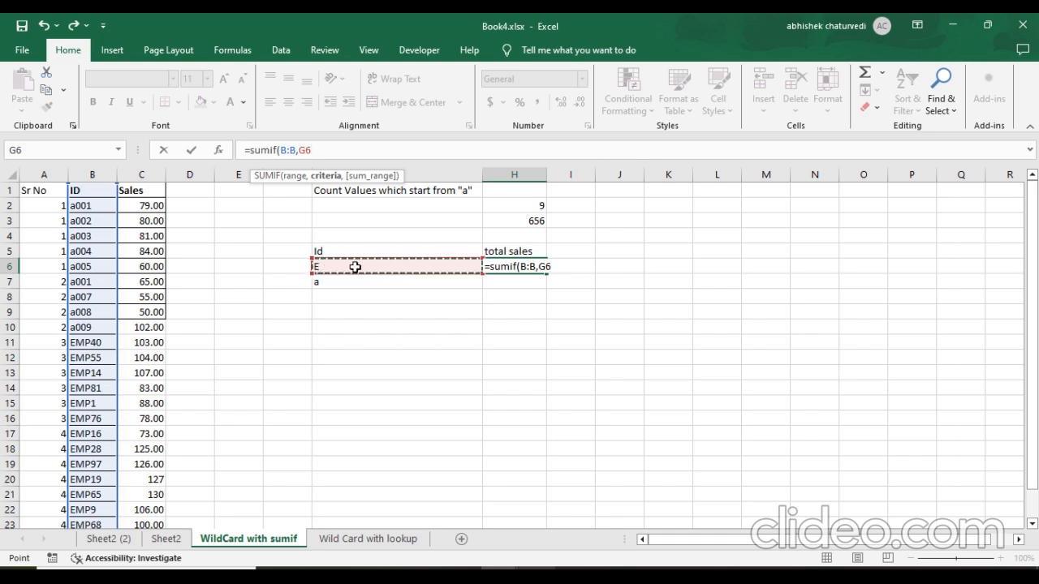
type("&\"*")
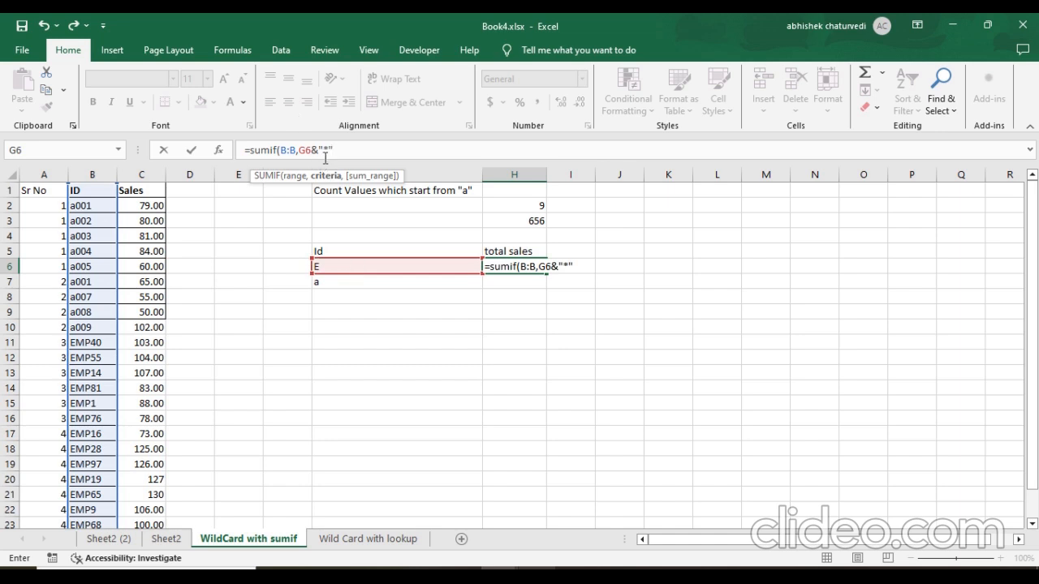
left_click_drag(299, 150, 346, 152)
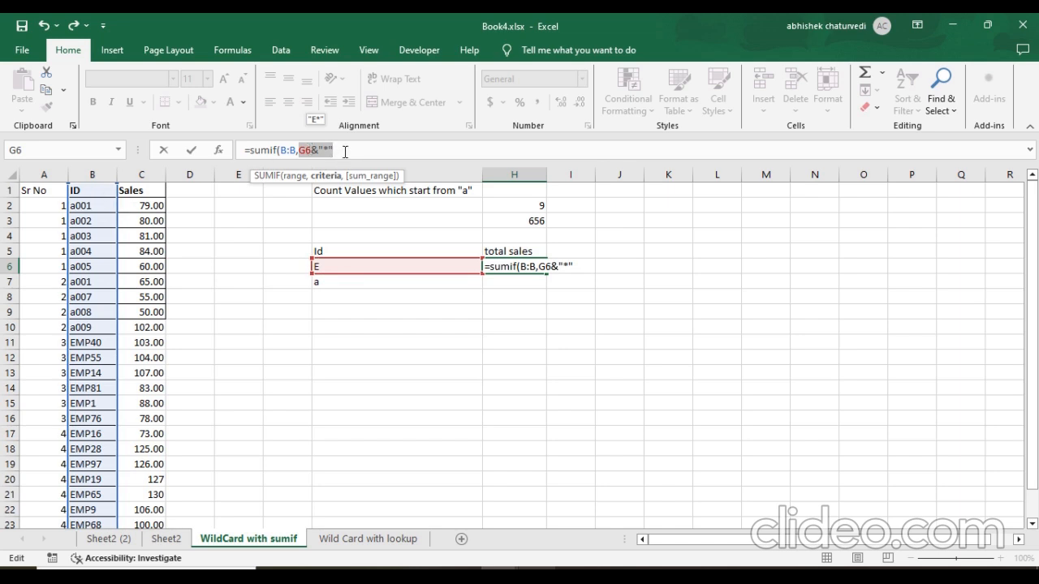
left_click(347, 148)
Add column C (C:C) as the sum range and complete the formula in H6.
type(",")
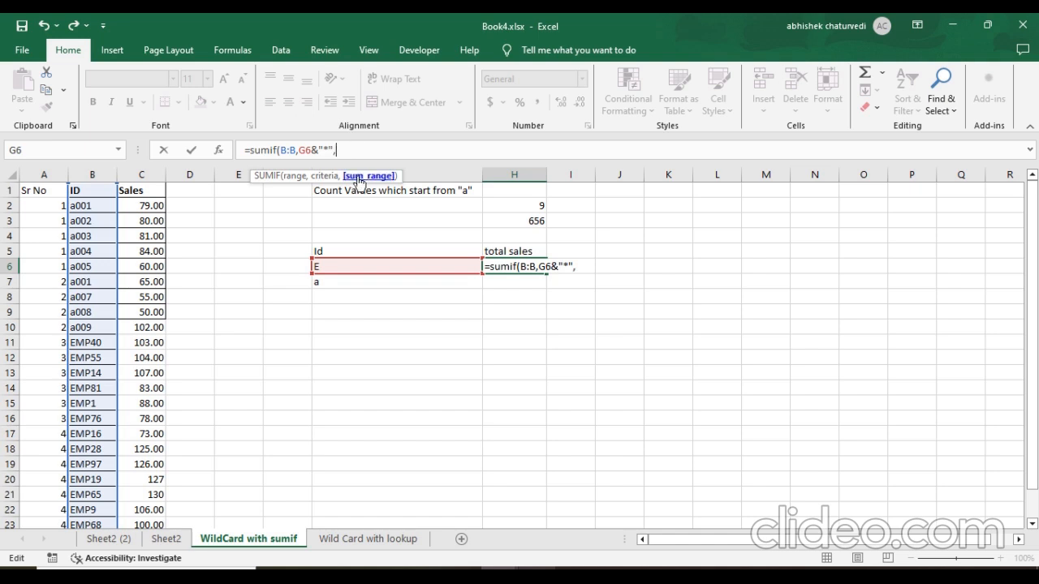
left_click(139, 174)
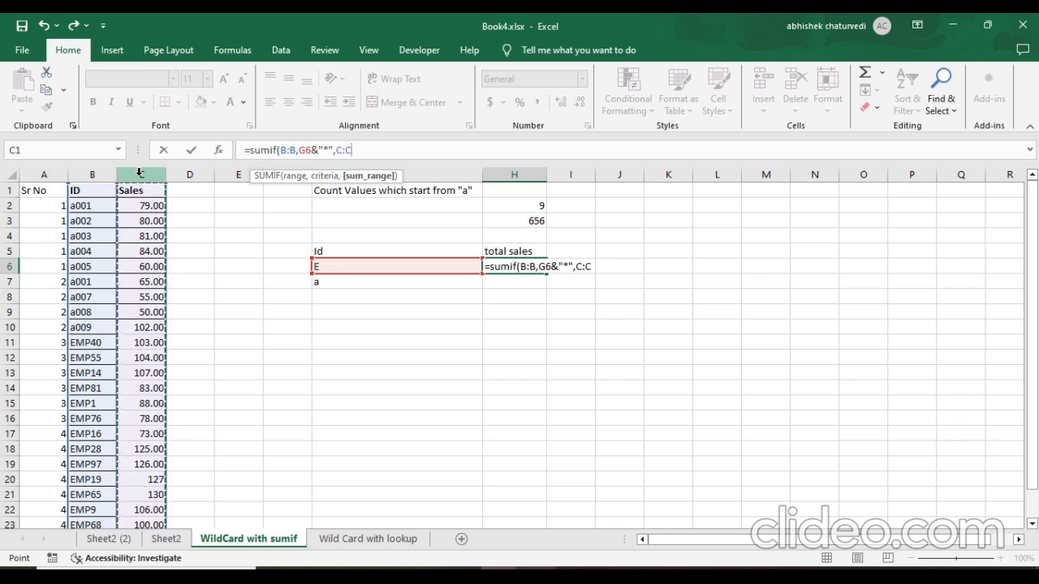
type(")")
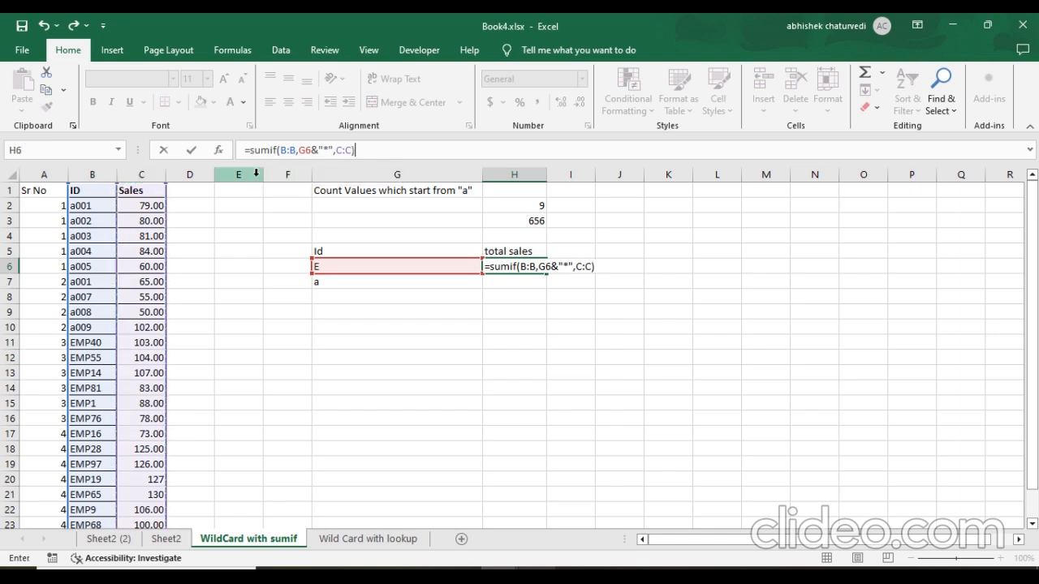
key("Return")
Compare the formula result in H6 with the sum of the EMP sales in C11:C24.
left_click(514, 265)
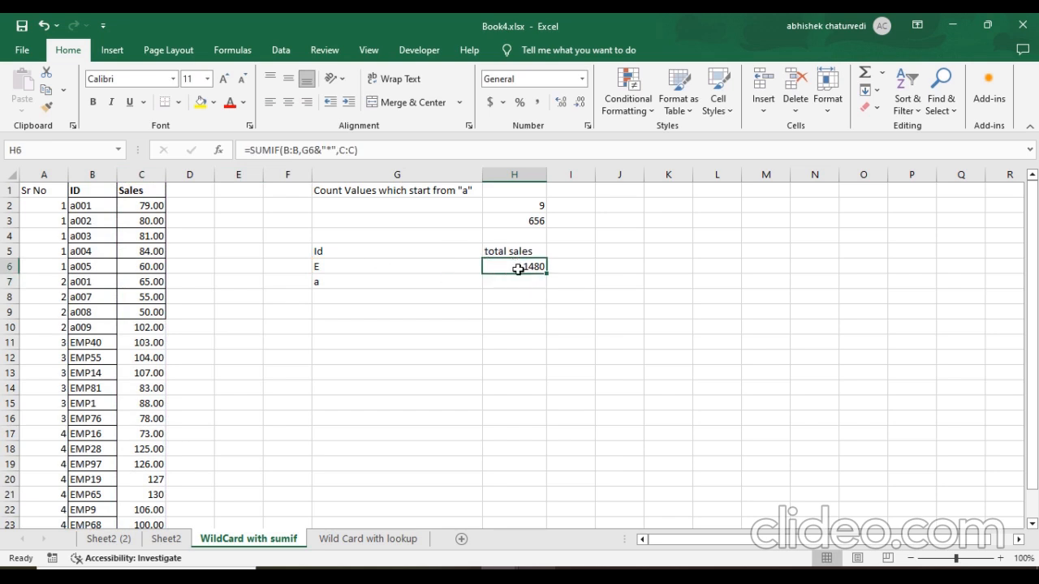
left_click(143, 343)
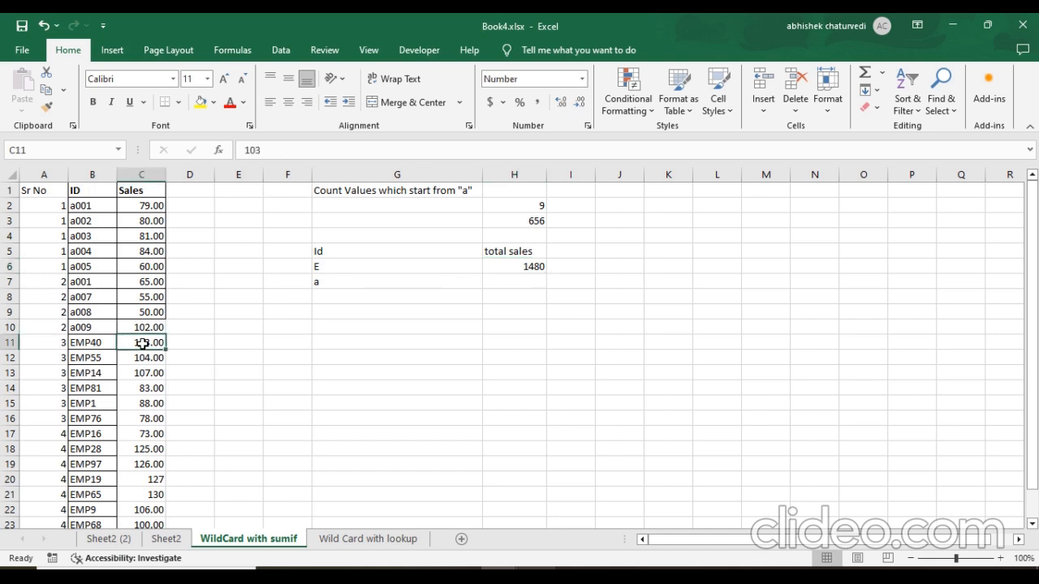
key("ctrl+shift+Down")
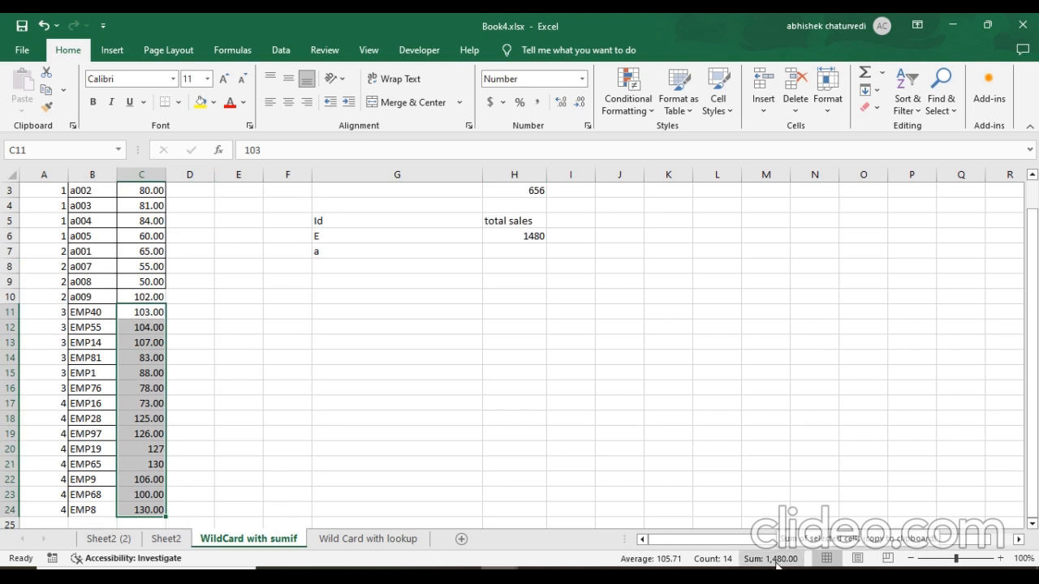
Fill the SUMIF formula from H6 down to H7 for the "a" criterion.
left_click(524, 242)
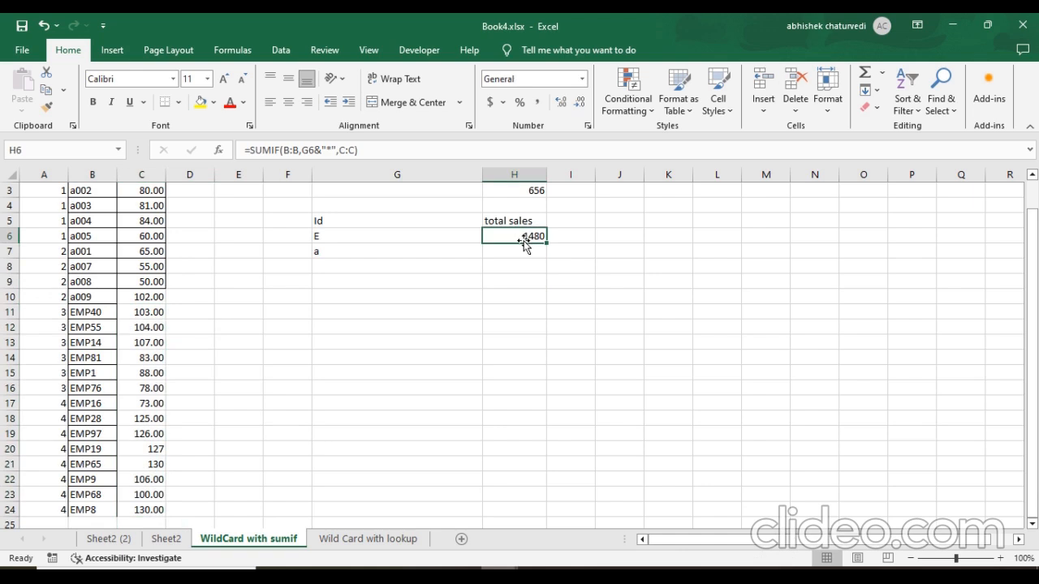
scroll(547, 276, "up", 1)
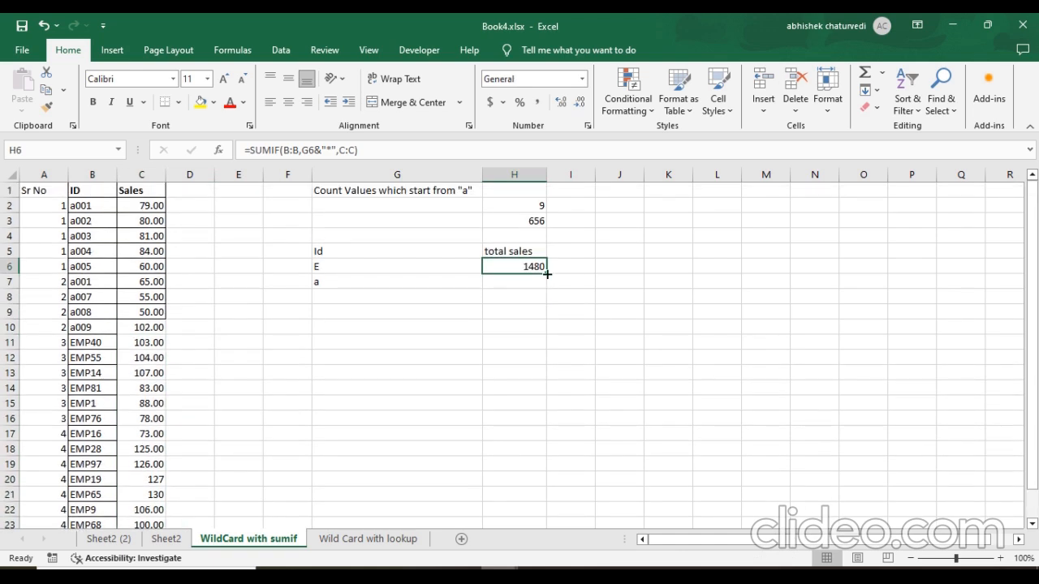
left_click_drag(547, 275, 546, 287)
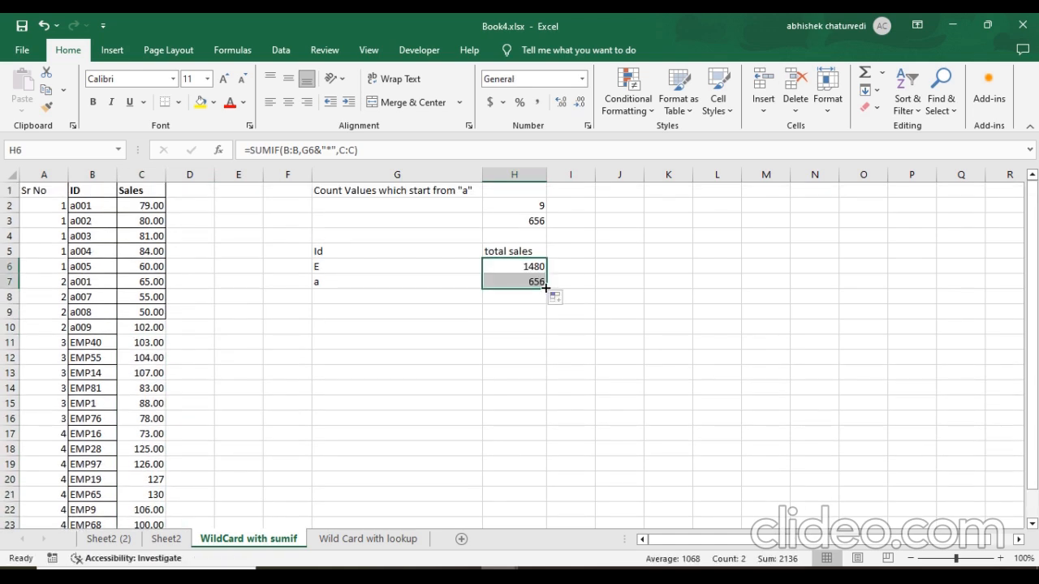
left_click(524, 282)
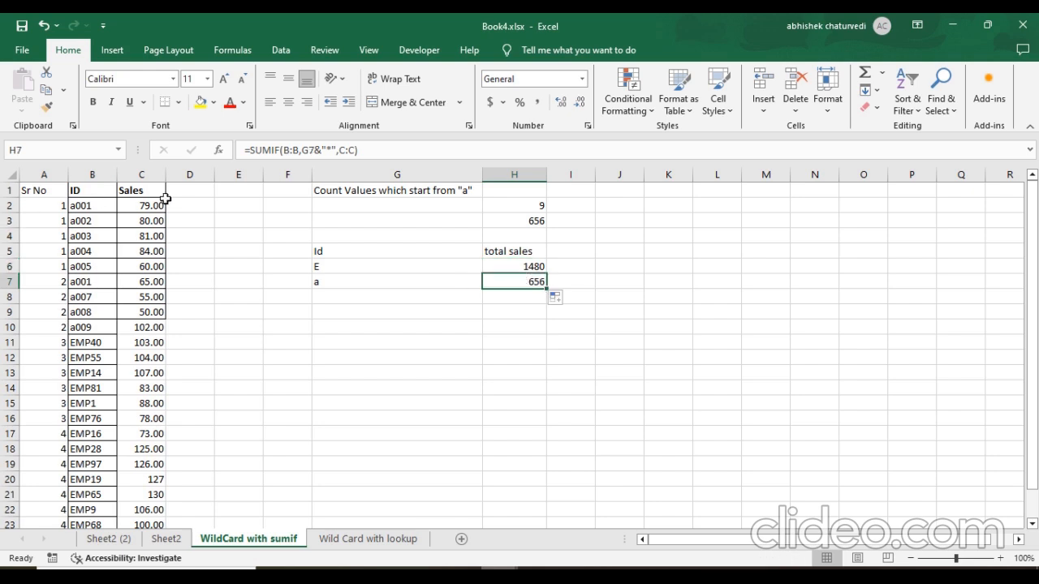
Compare the total in H7 with the sum of the sales in C2:C10.
left_click_drag(150, 203, 150, 326)
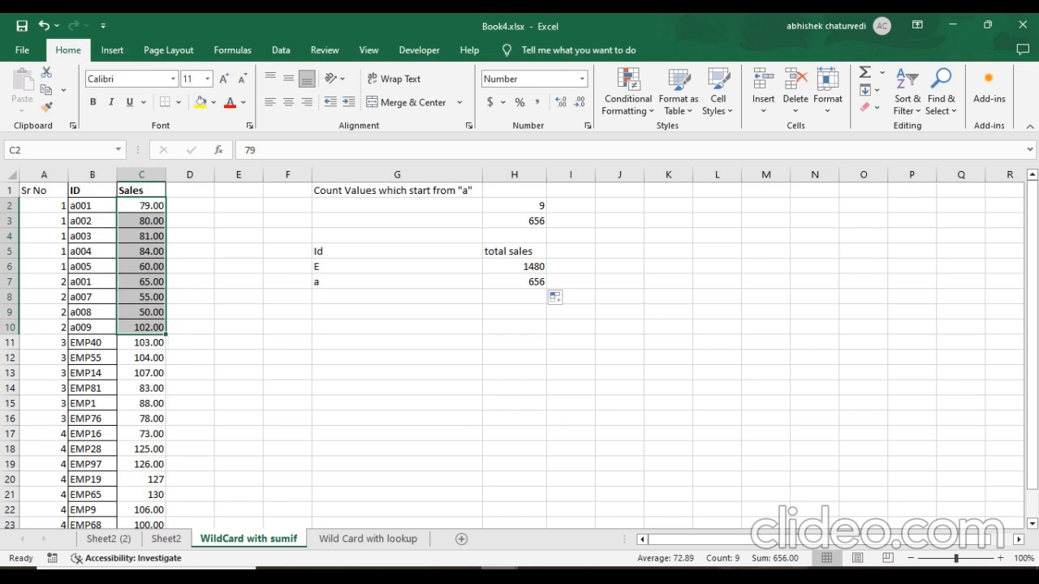
left_click(507, 280)
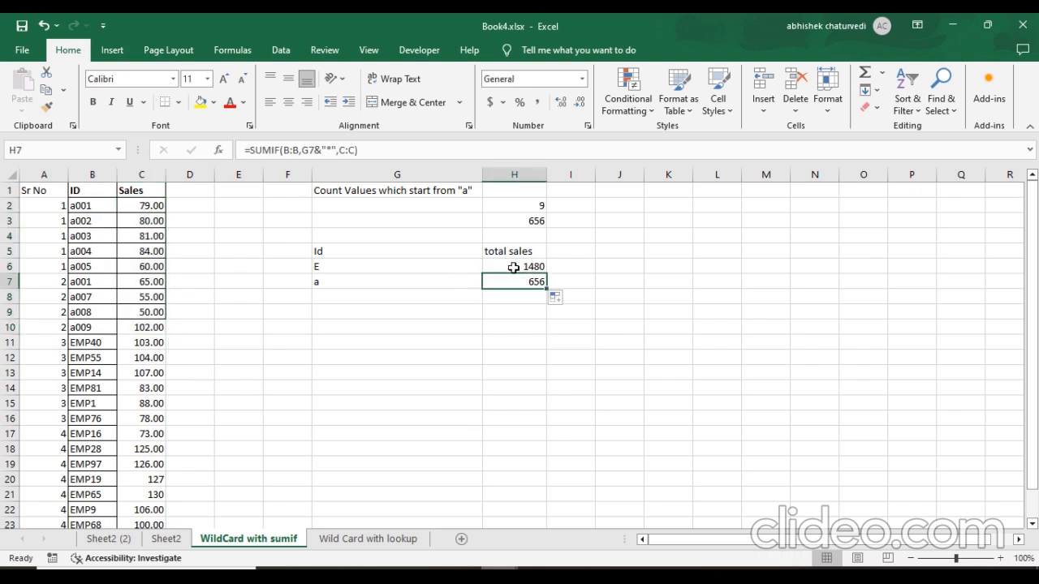
left_click_drag(520, 268, 519, 284)
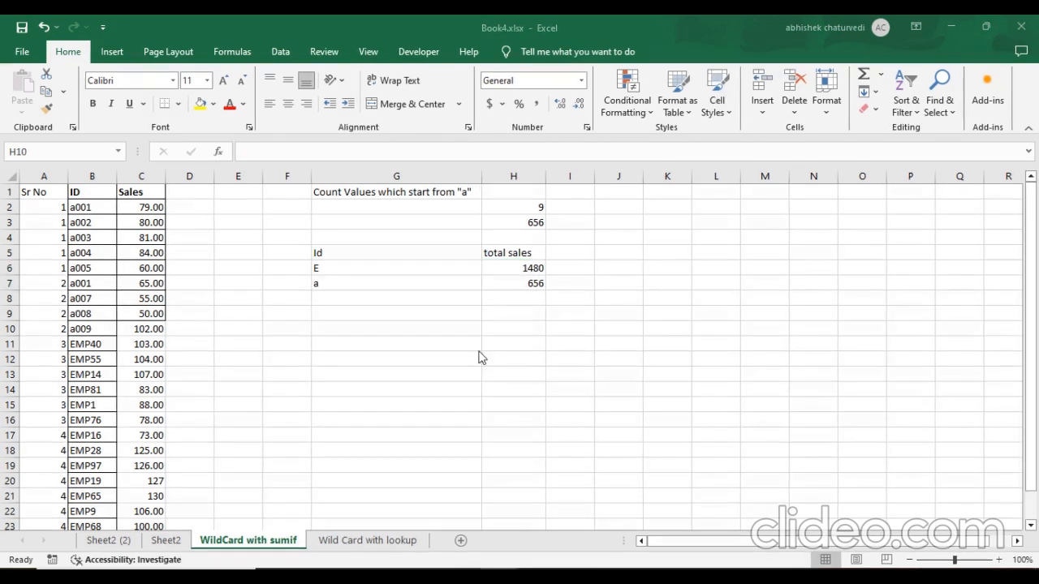
Inspect the SUMIF formulas in H6 and H7, including the arguments of the one in H7.
left_click(520, 279)
left_click(501, 268)
left_click(495, 283)
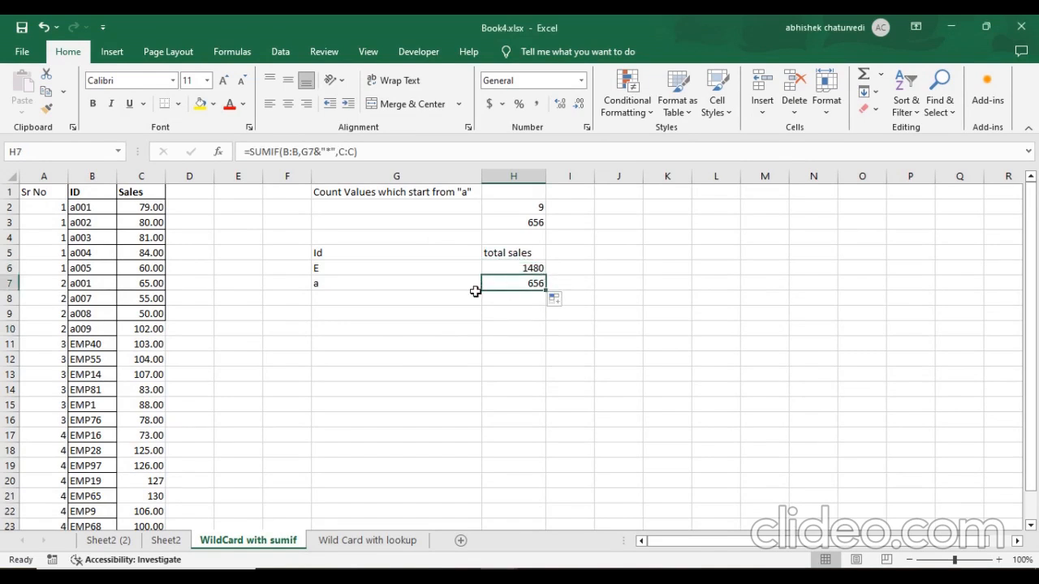
left_click(290, 152)
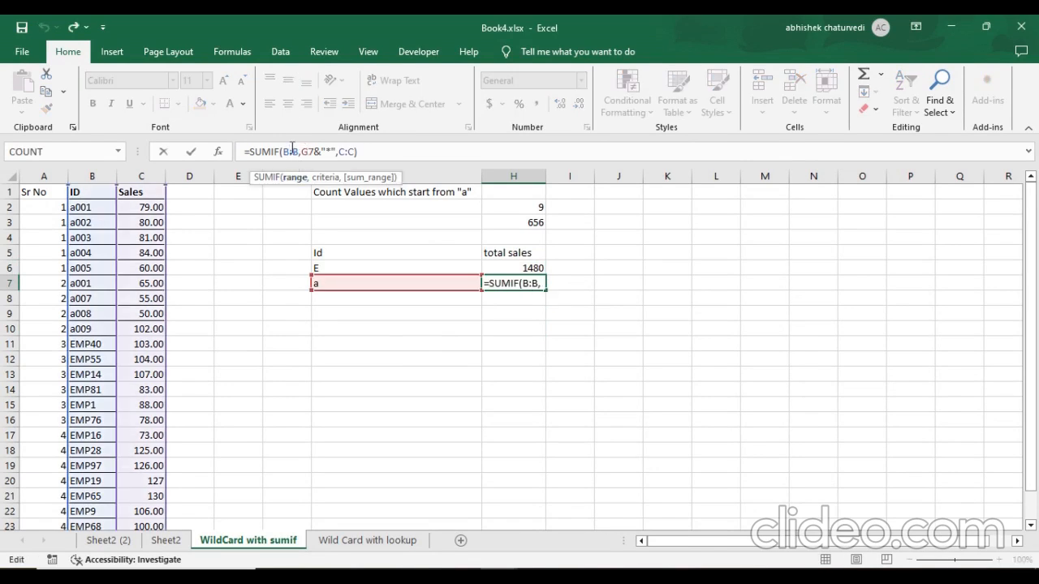
key("ctrl+Return")
Add a record in row 25 below the data with Sr No 5, ID EMP9 and sales 180.
left_click(78, 288)
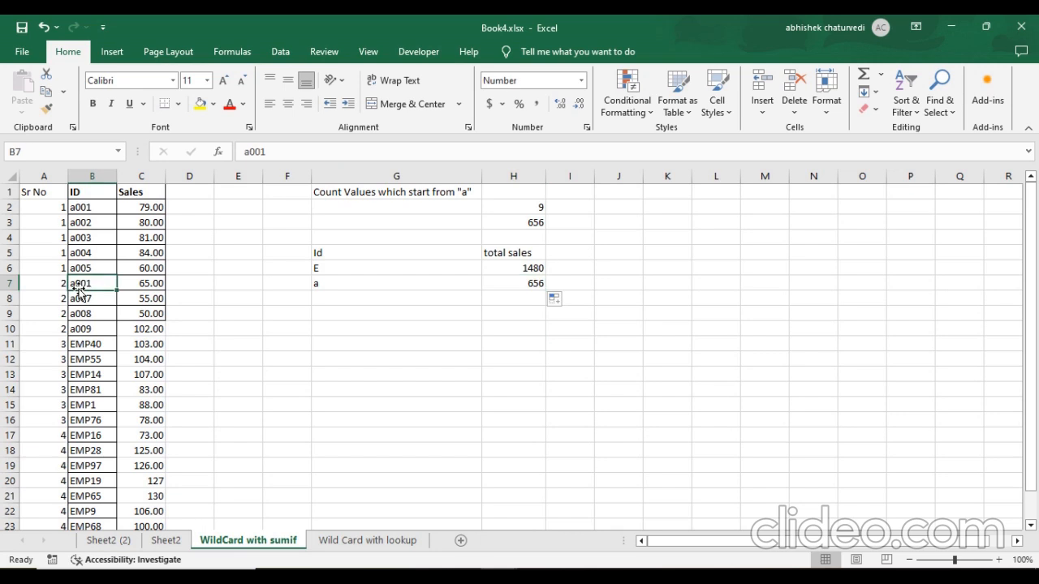
key("ctrl+Down")
key("Down")
key("Down")
key("Down")
key("Down")
key("Up")
key("Up")
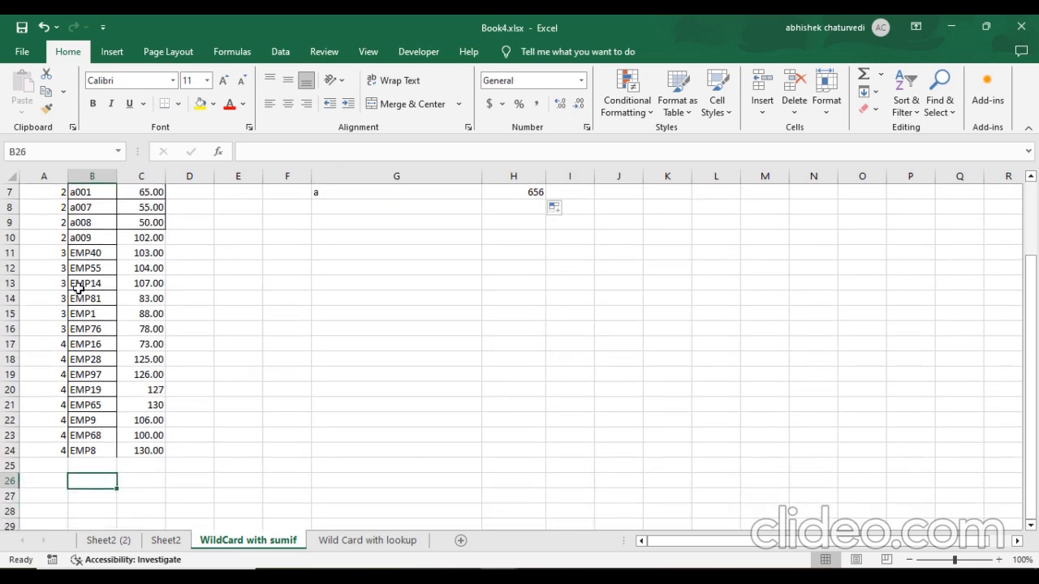
key("Up")
key("Left")
type("5")
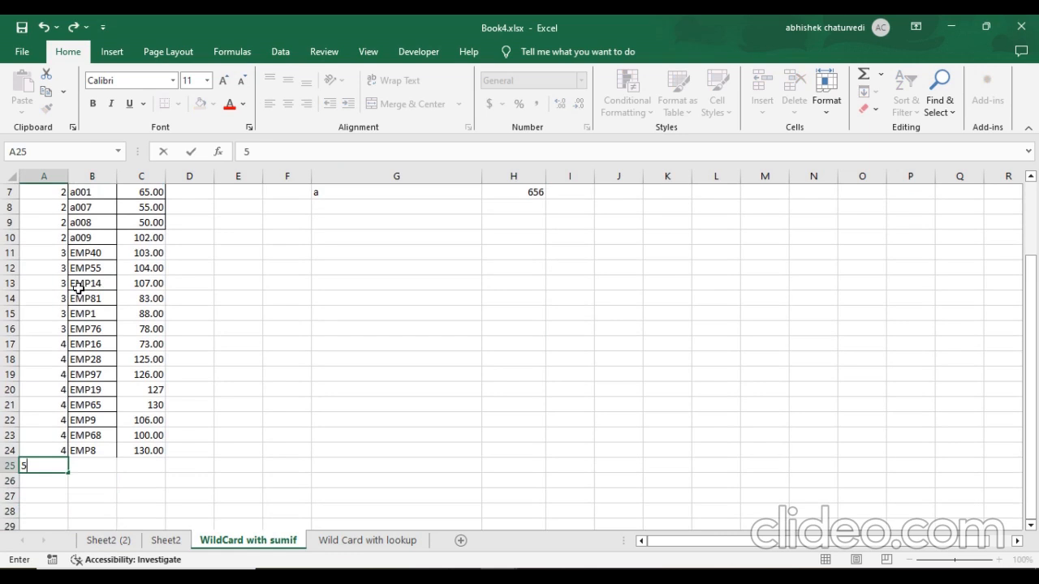
key("Tab")
type("EMP")
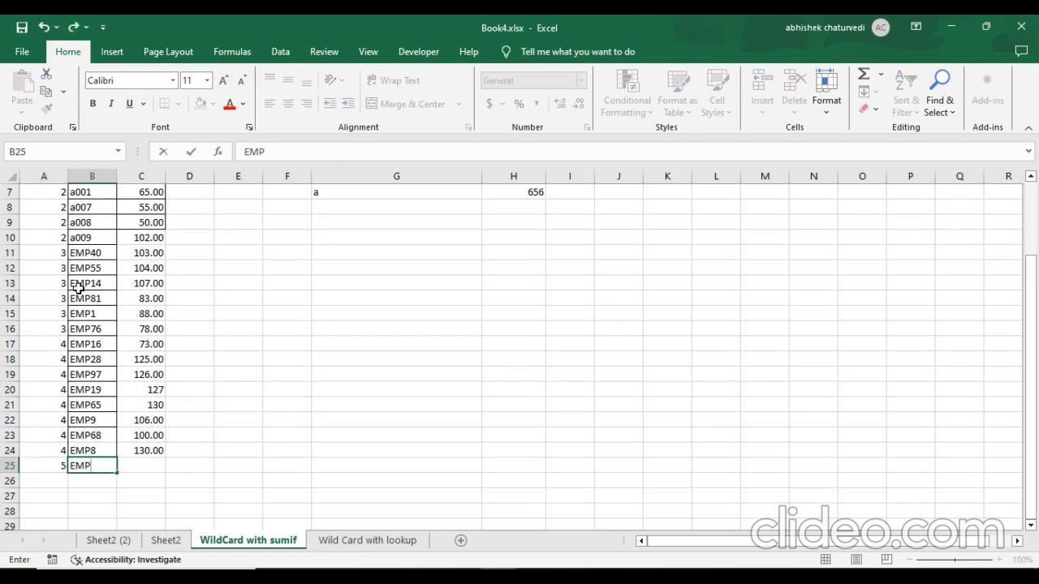
type("9")
key("Tab")
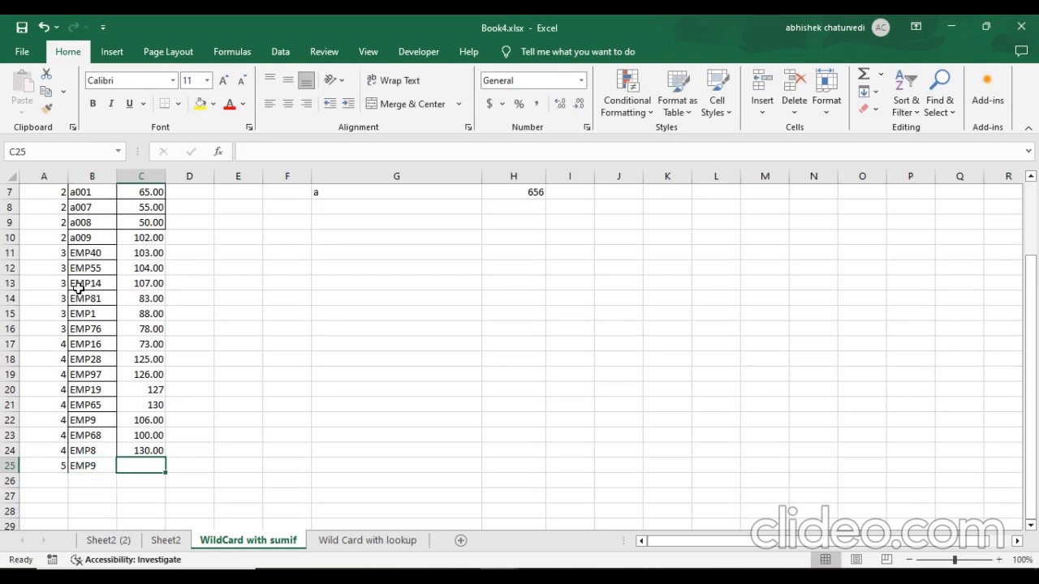
type("180")
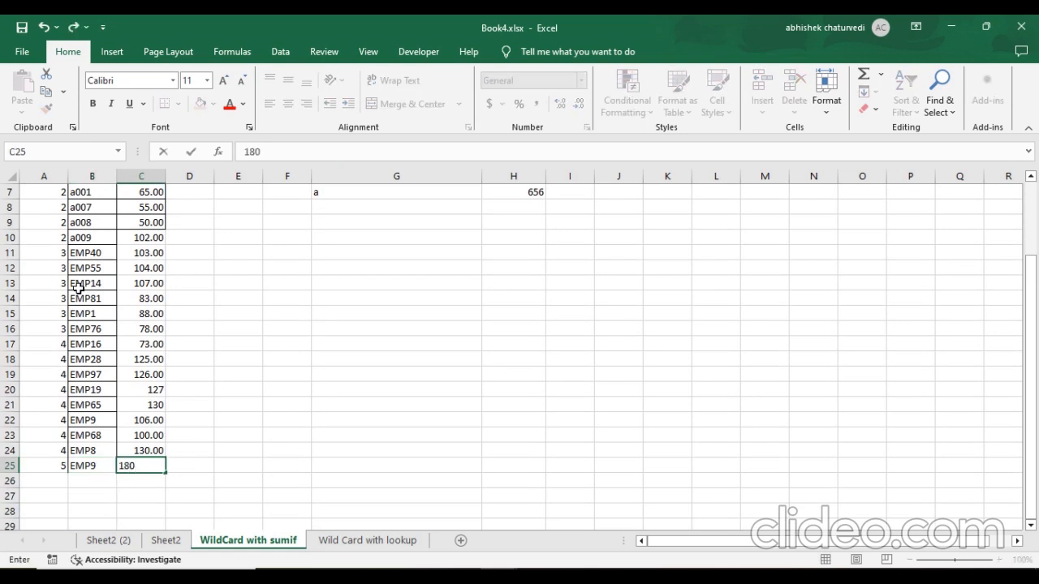
scroll(357, 380, "up", 2)
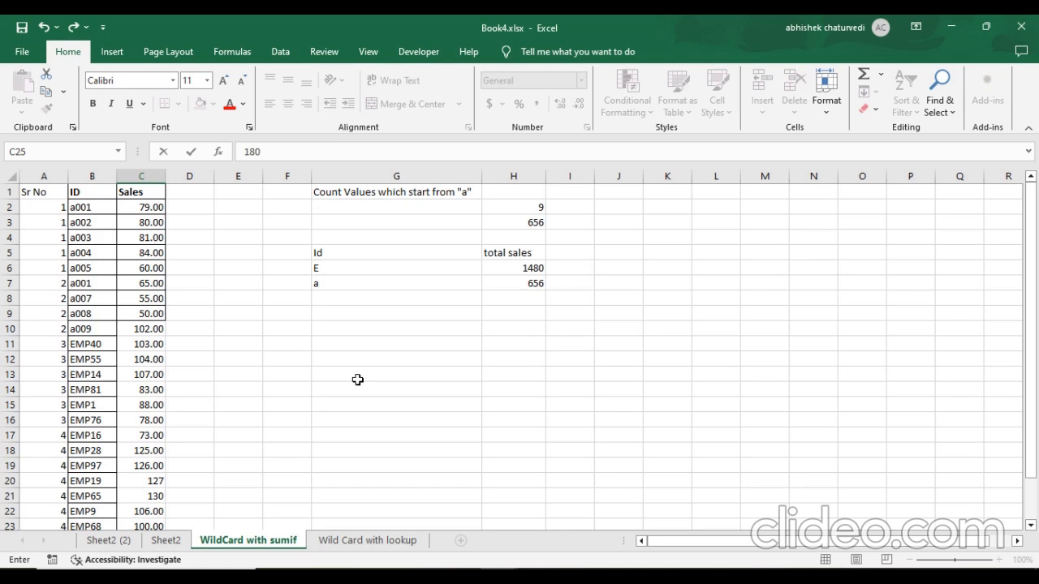
Check the updated total in H6 and inspect the range and sum range arguments of its SUMIF formula.
left_click(533, 271)
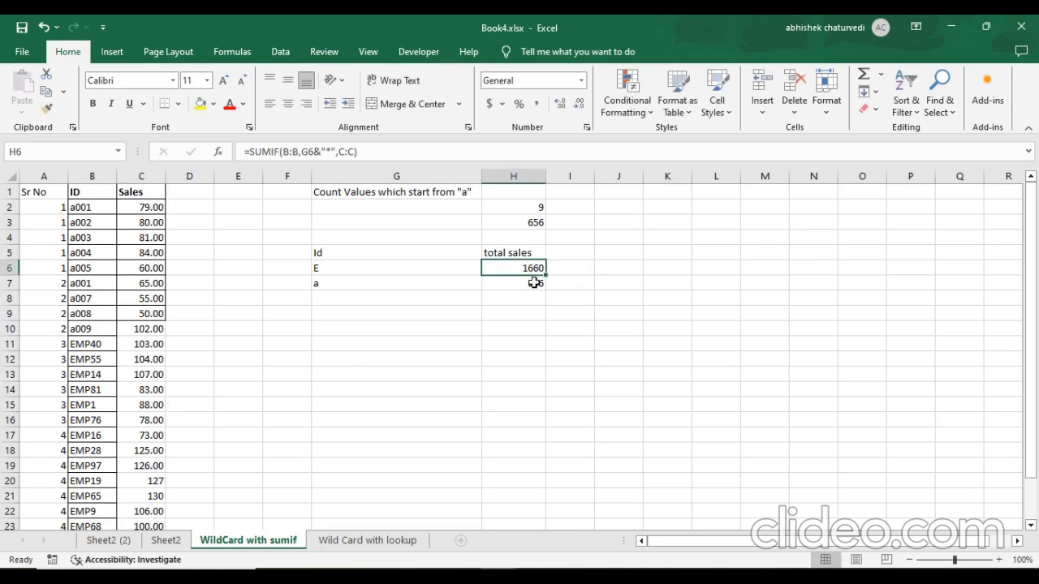
left_click(293, 152)
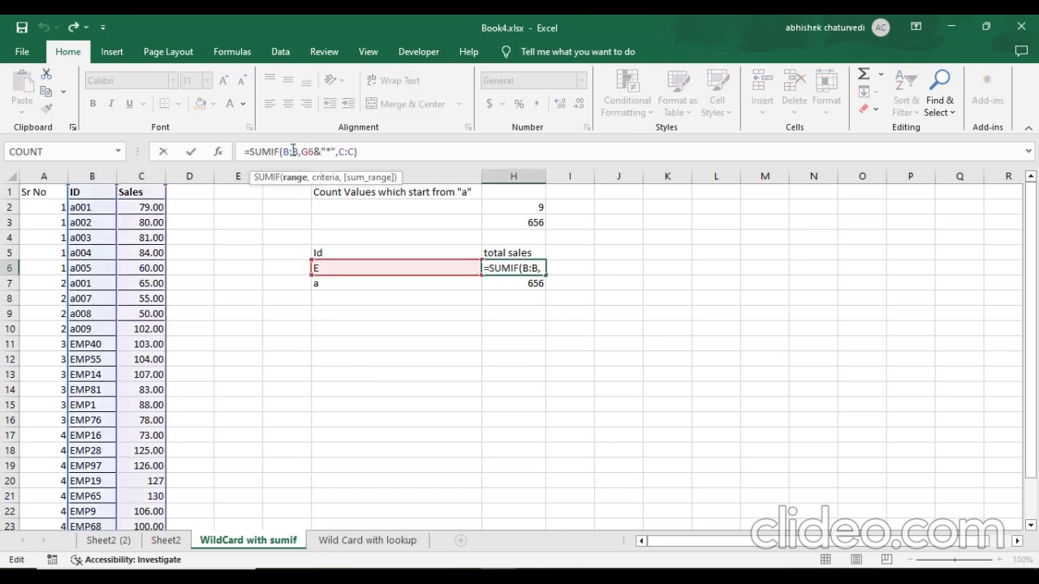
left_click(346, 152)
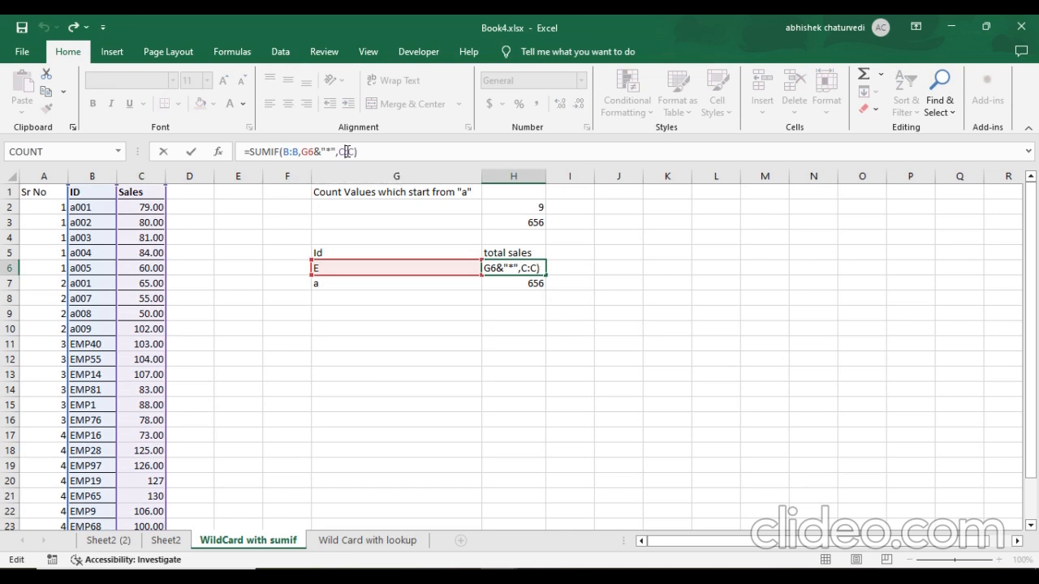
key("Return")
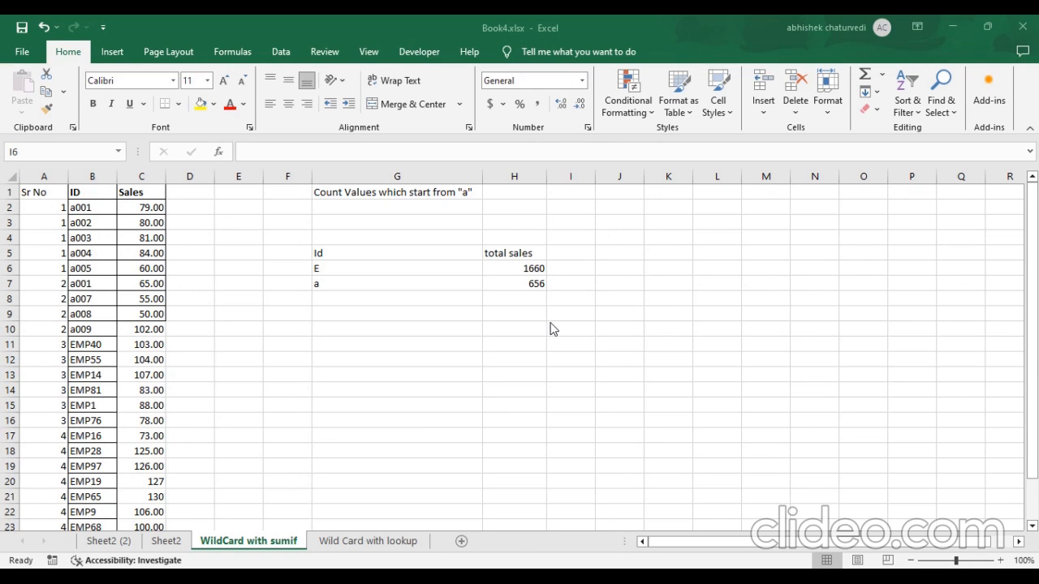
Enter =COUNTIF(B:B,G6&"*") in I6 to count the IDs that start with the letter in G6.
left_click(571, 272)
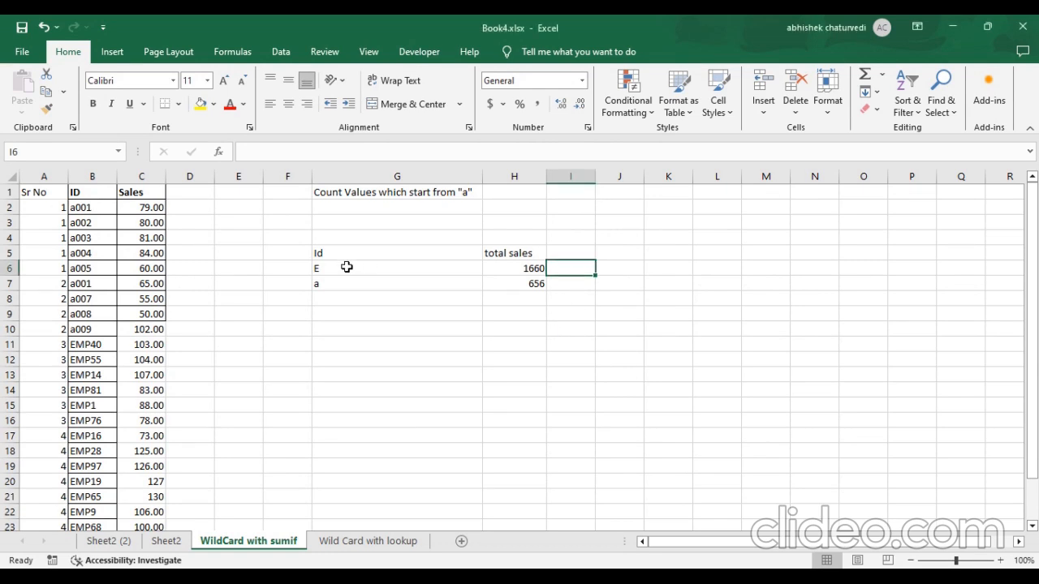
left_click(146, 345)
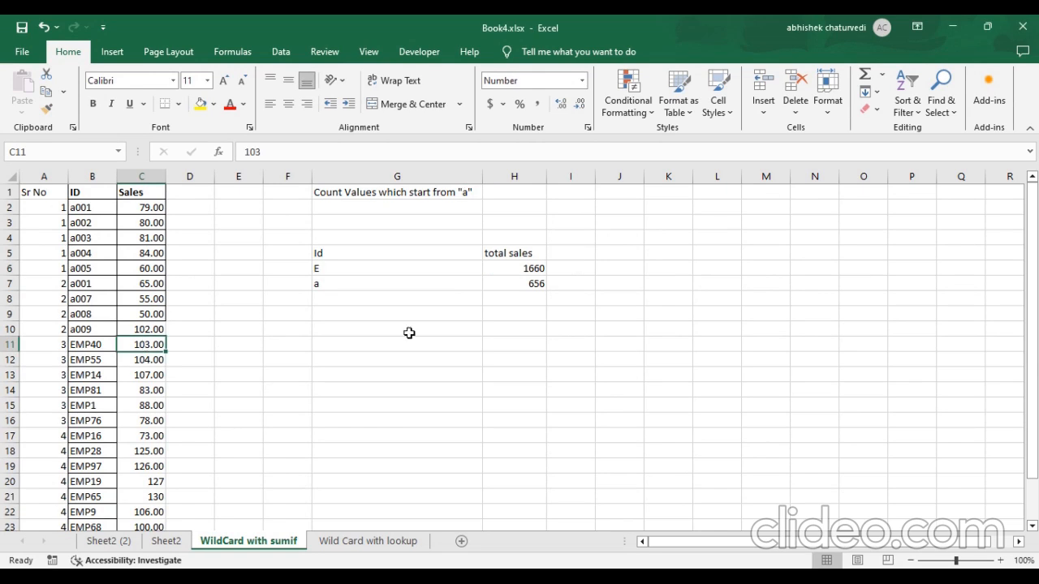
left_click(572, 269)
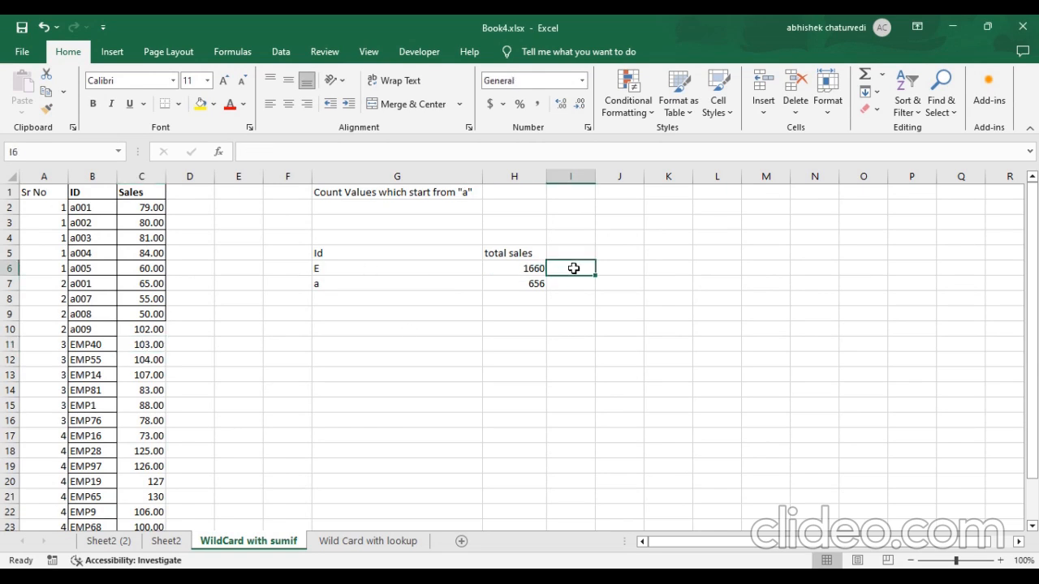
type("=count")
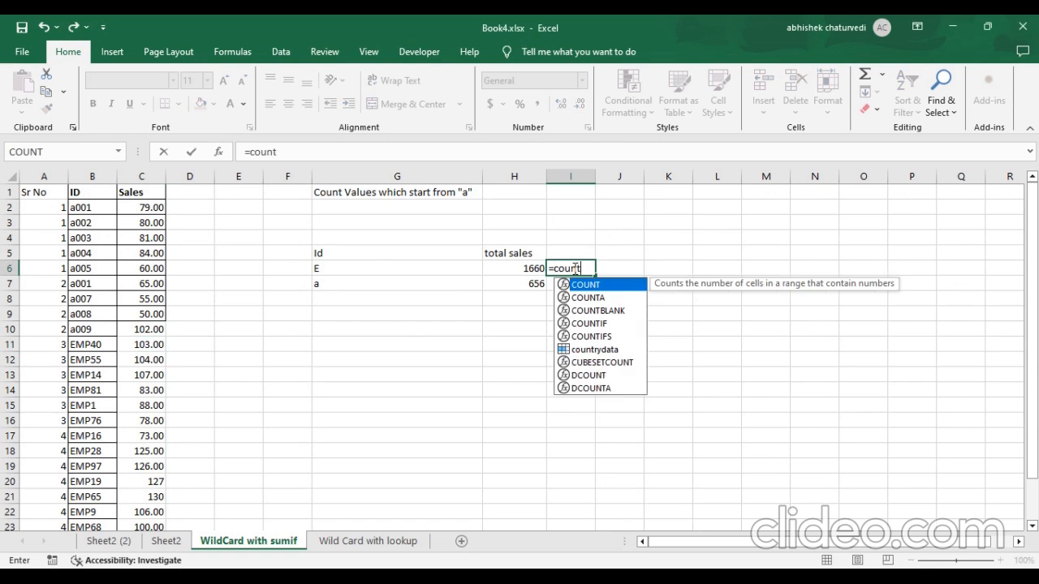
type("if(")
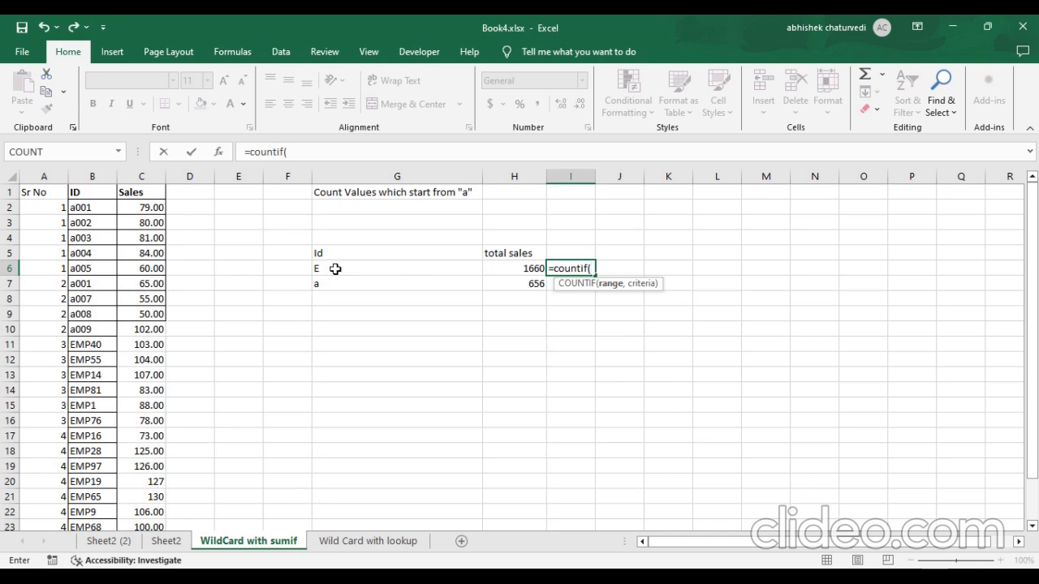
left_click(91, 174)
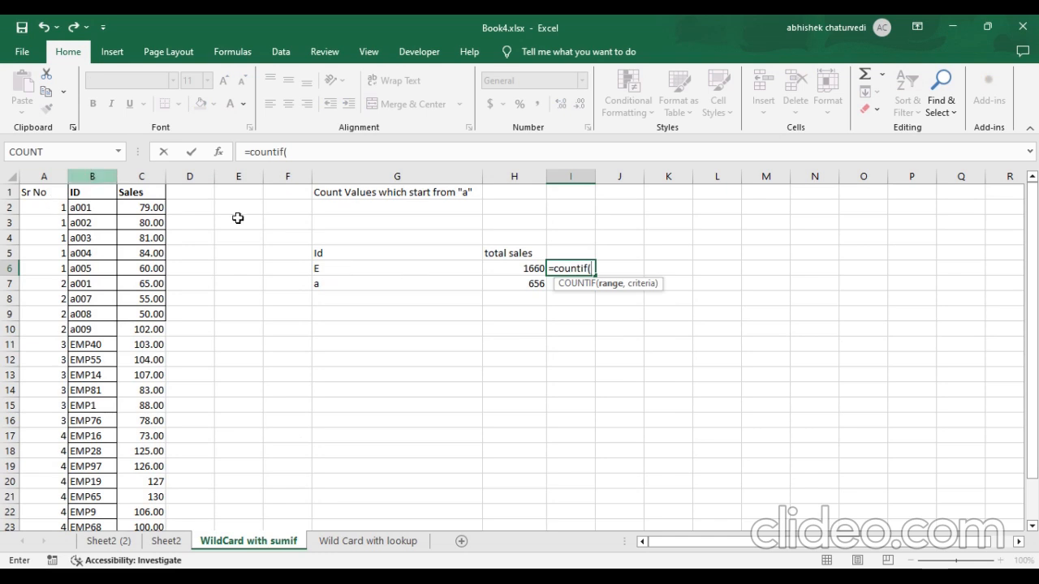
left_click(291, 152)
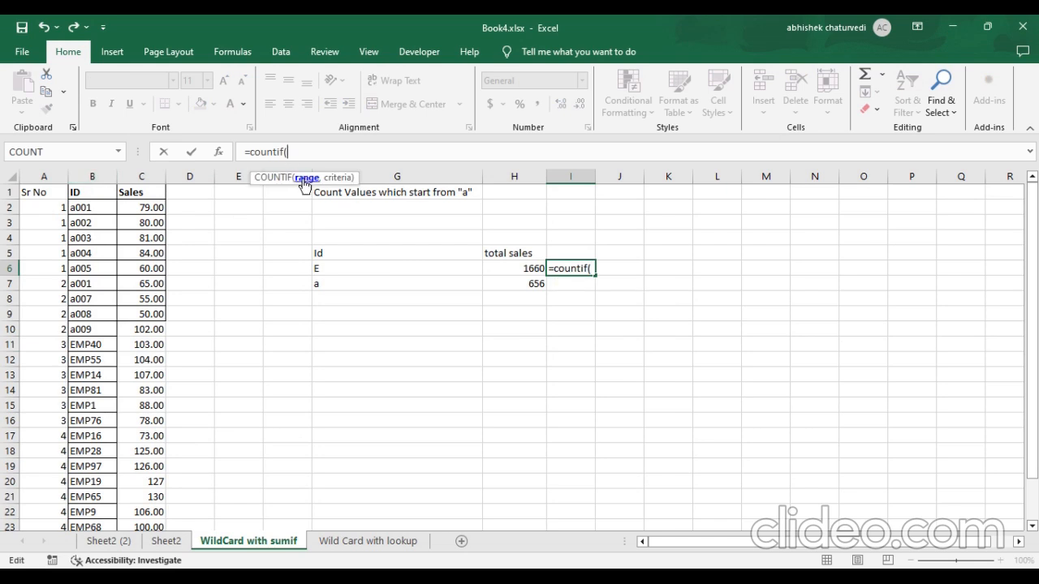
left_click(101, 173)
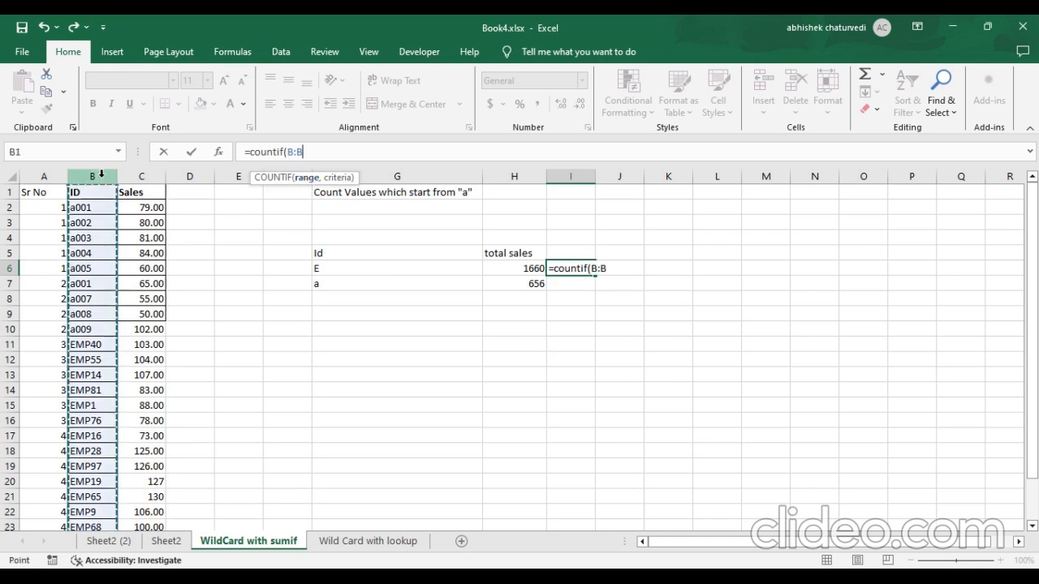
type(",")
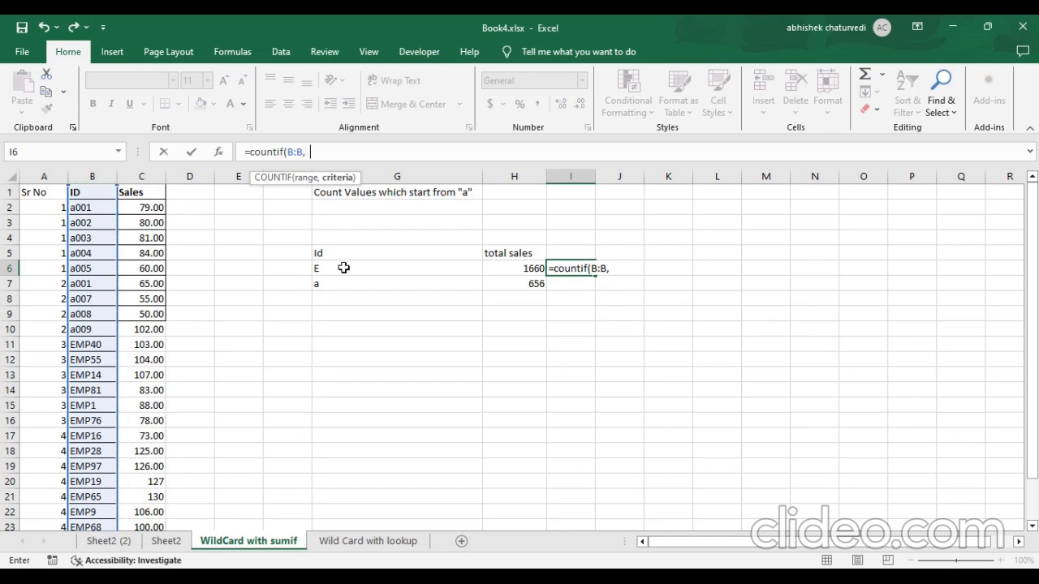
left_click(343, 268)
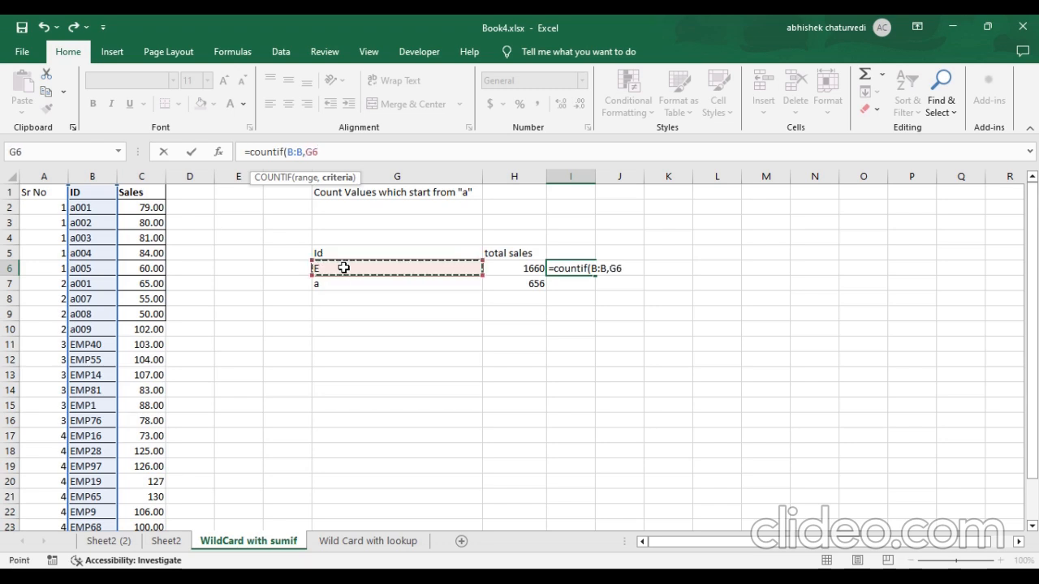
type("&\"*\")")
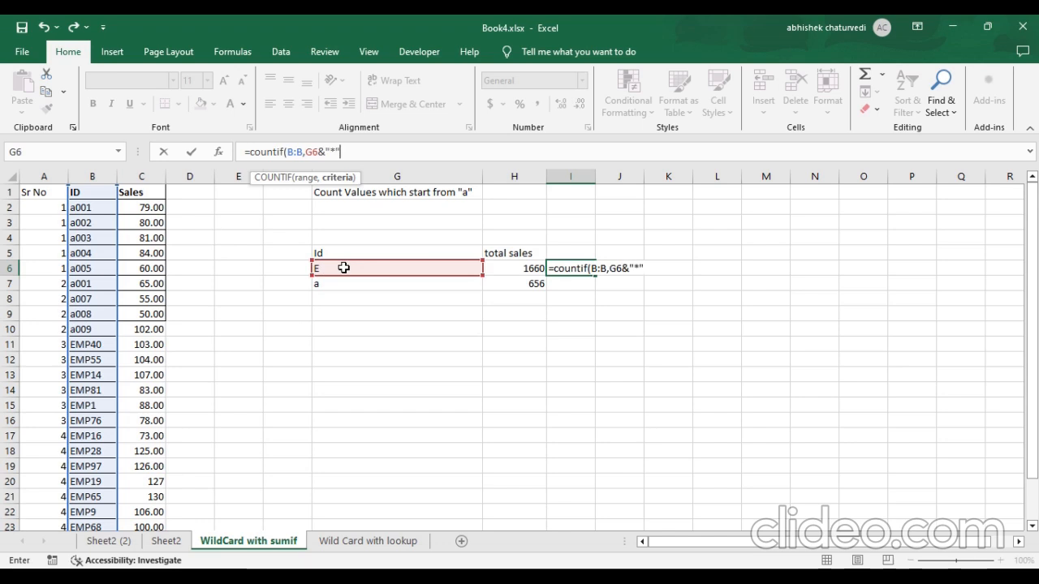
key("ctrl+Return")
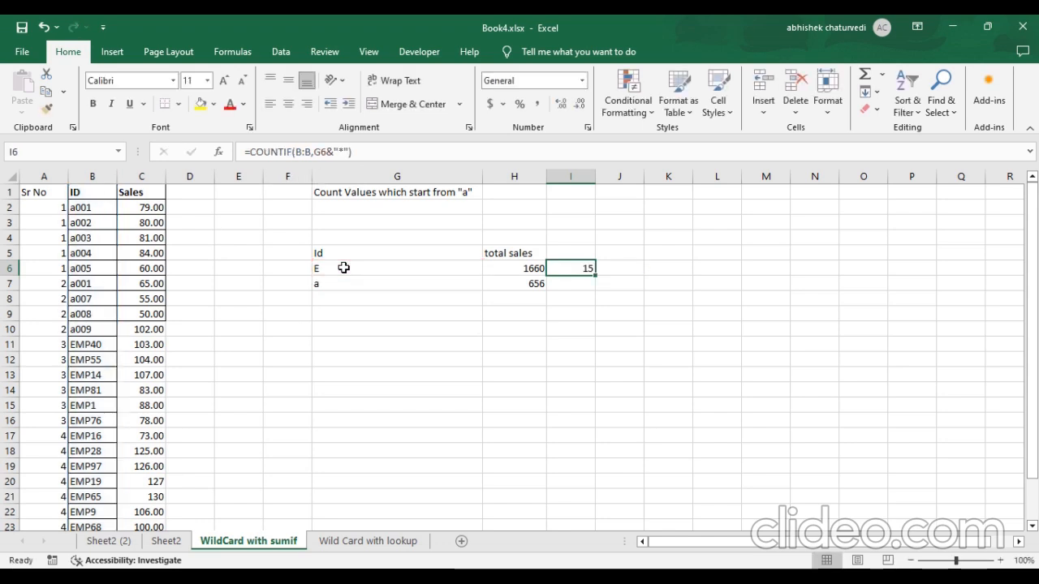
Compare the count in I6 with the number of EMP sales entries in C11:C25.
left_click(127, 343)
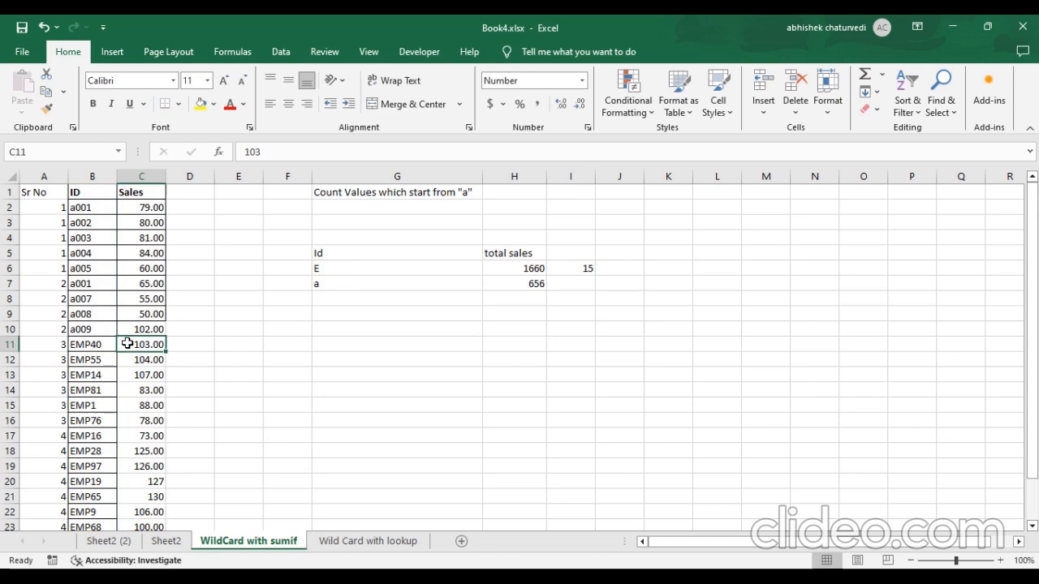
key("ctrl+shift+Down")
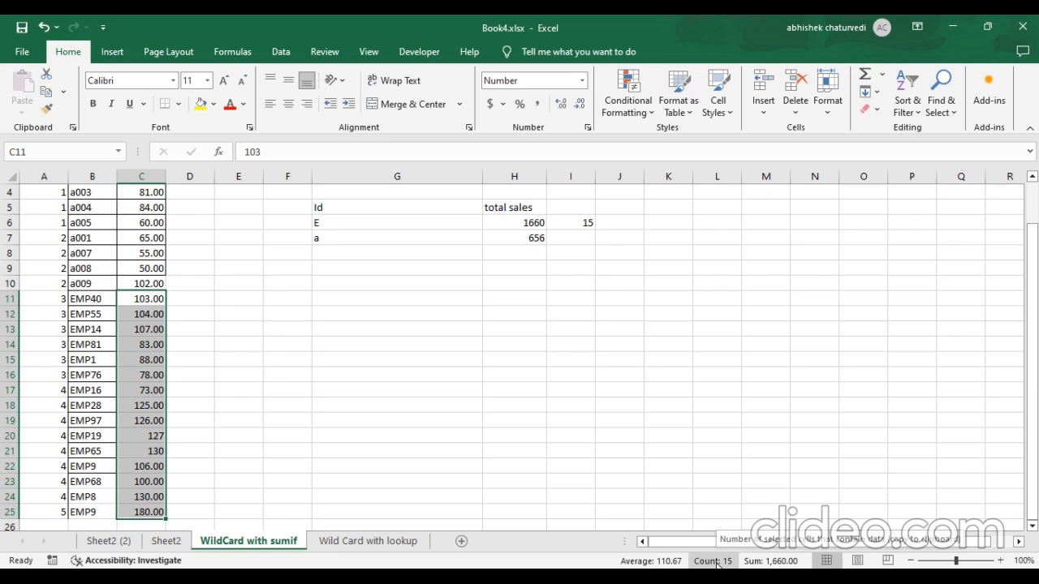
left_click(585, 238)
Fill the COUNTIF formula from I6 down to I7 for the "a" criterion.
left_click(579, 225)
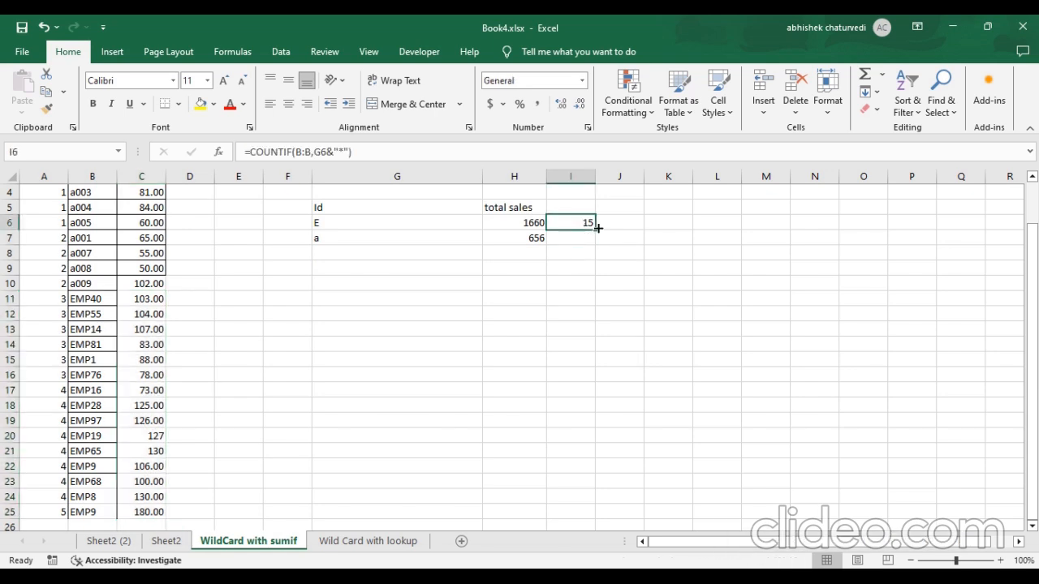
left_click_drag(596, 230, 599, 248)
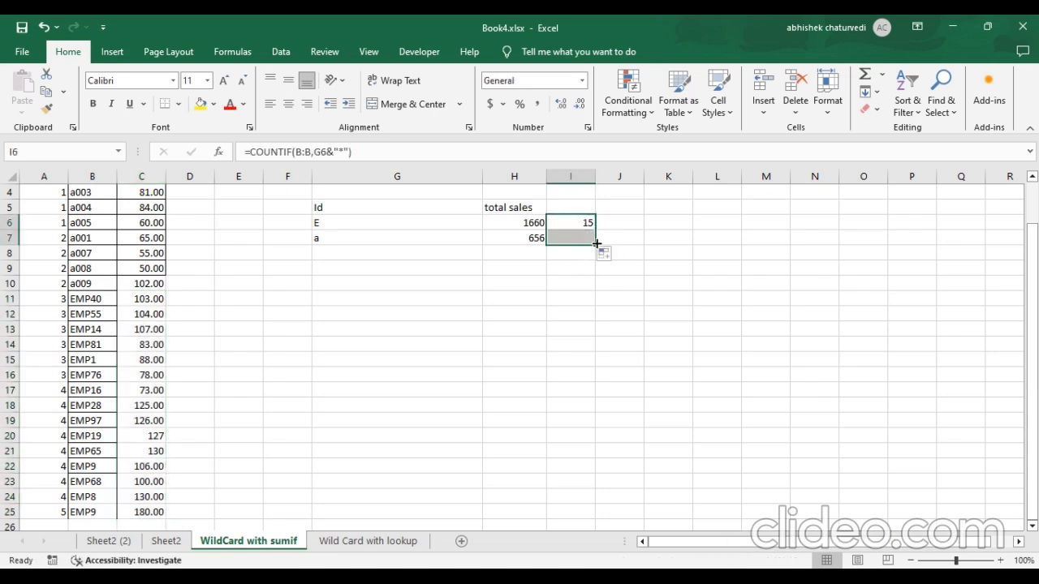
scroll(573, 284, "up", 1)
left_click(573, 283)
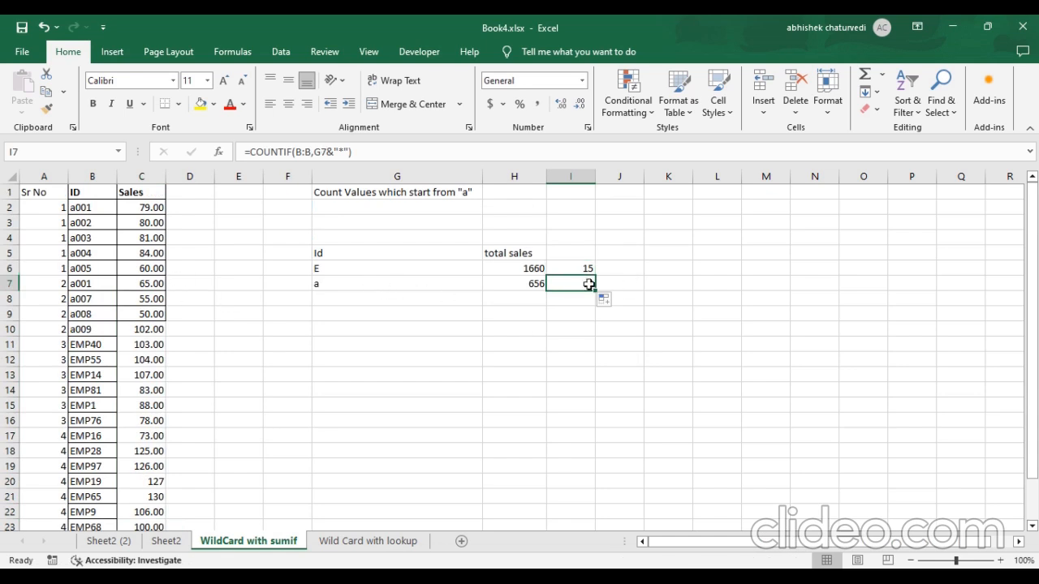
Compare the count in I7 with the number of entries in C2:C10, and review the COUNTIF formulas in I6 and I7.
left_click_drag(146, 206, 145, 327)
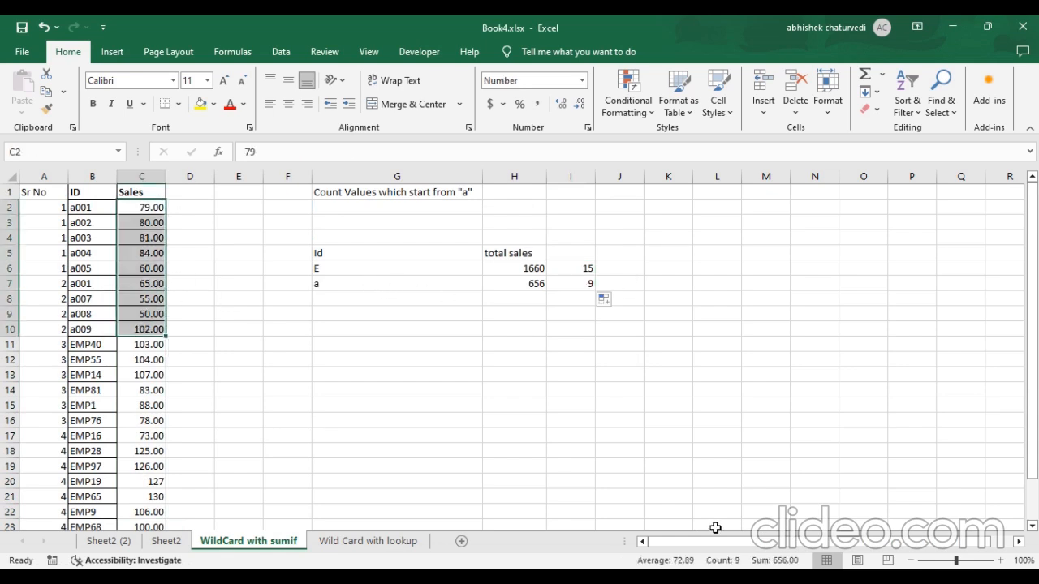
left_click(580, 272)
left_click(578, 284)
left_click(581, 272)
left_click(580, 282)
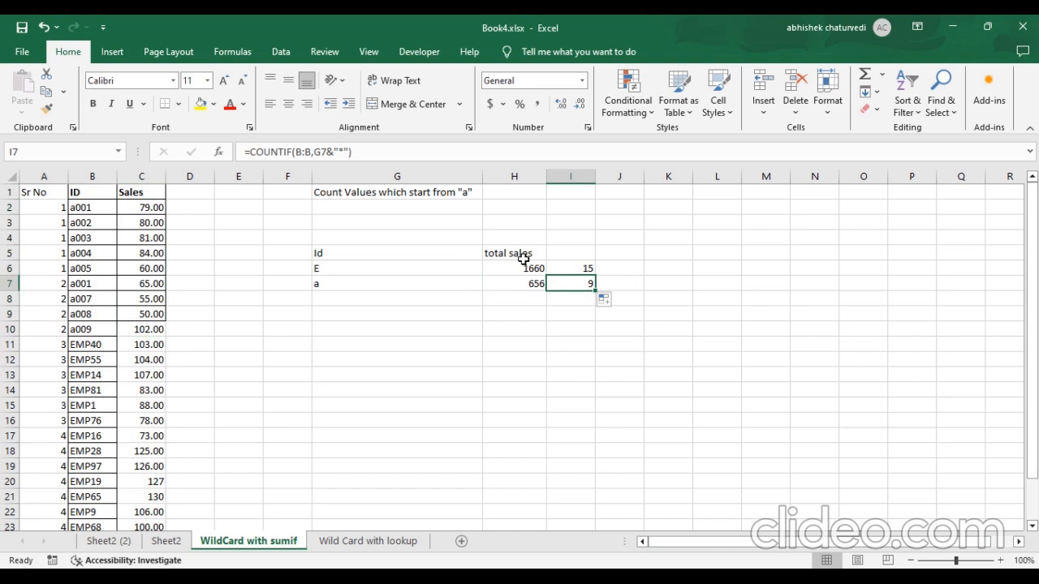
left_click(626, 269)
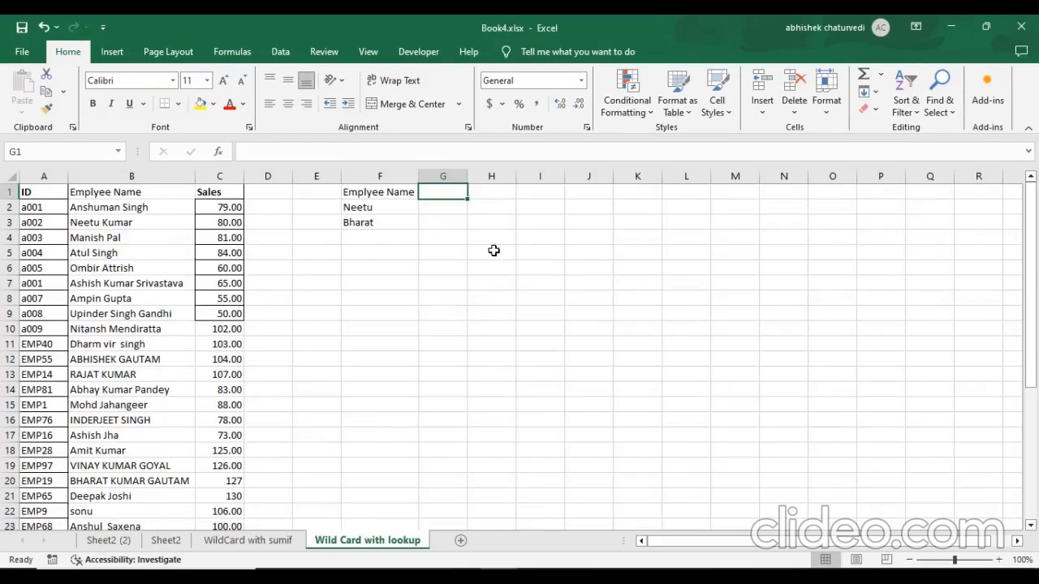
Review the partial employee names in F2:F3 and the source table of IDs, employee names and sales in columns A to C.
left_click(364, 264)
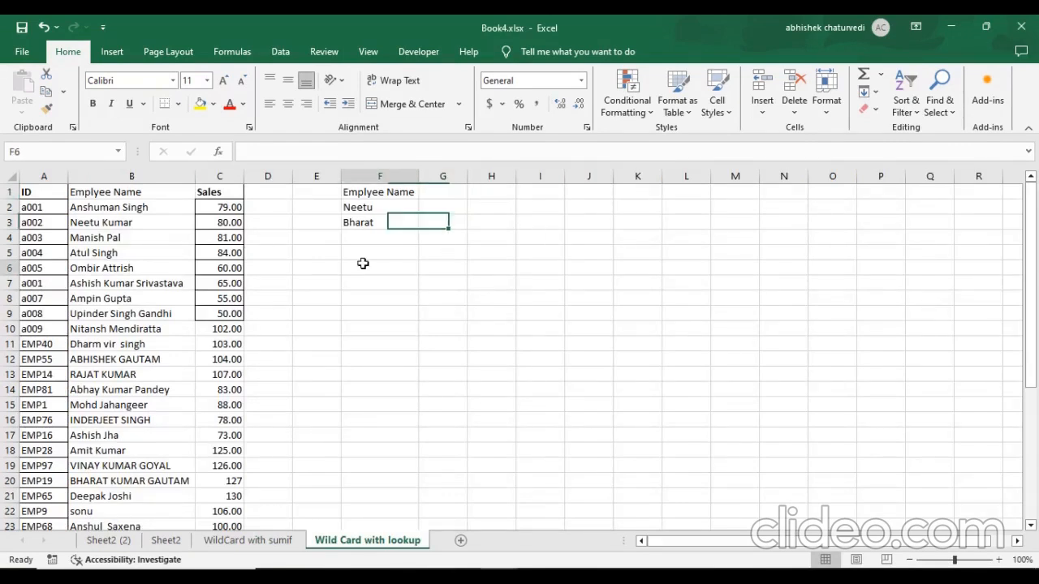
left_click(368, 226)
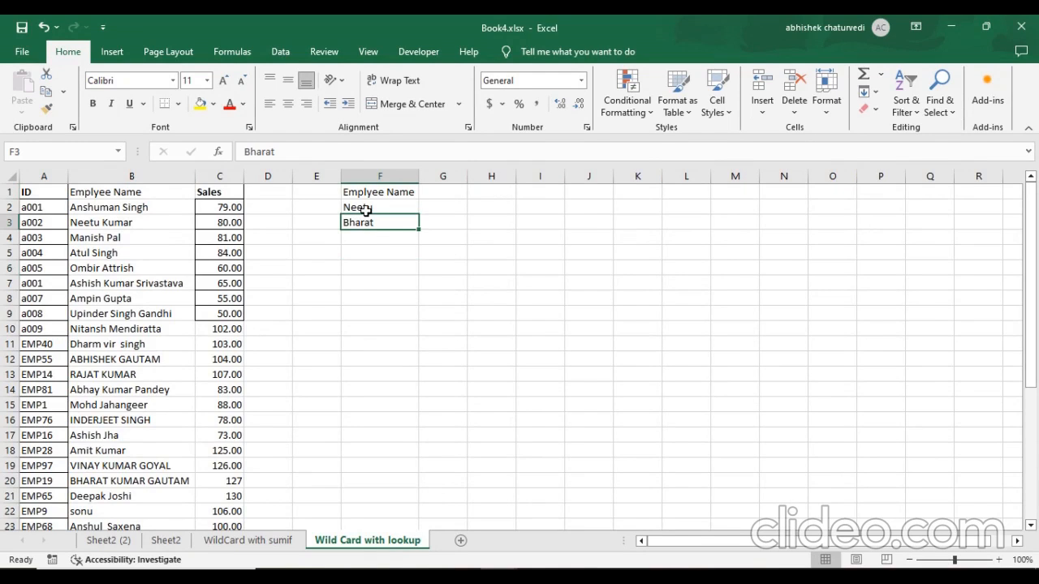
left_click(439, 210)
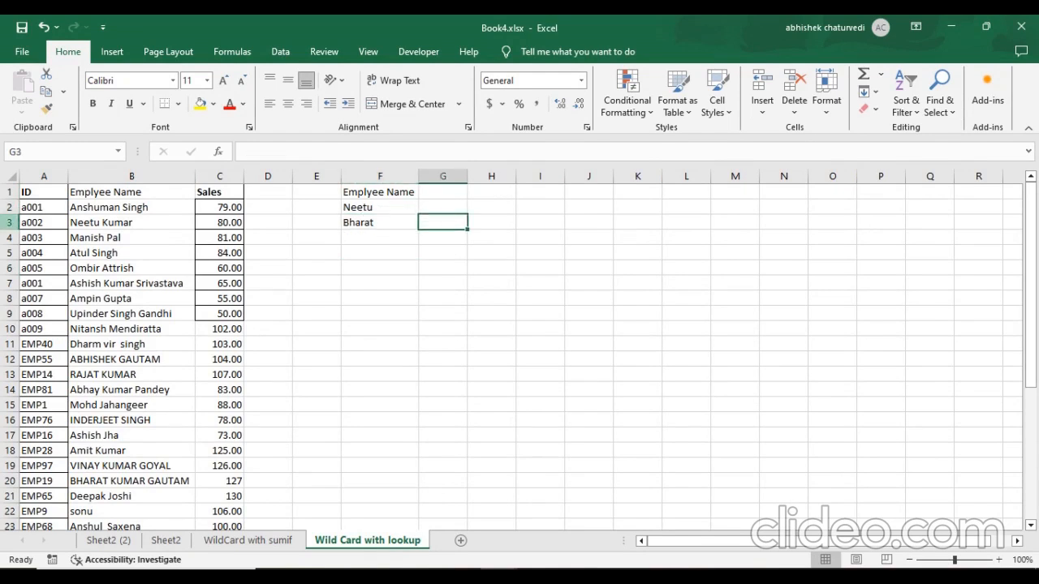
left_click(51, 197)
key("ctrl+shift+Right")
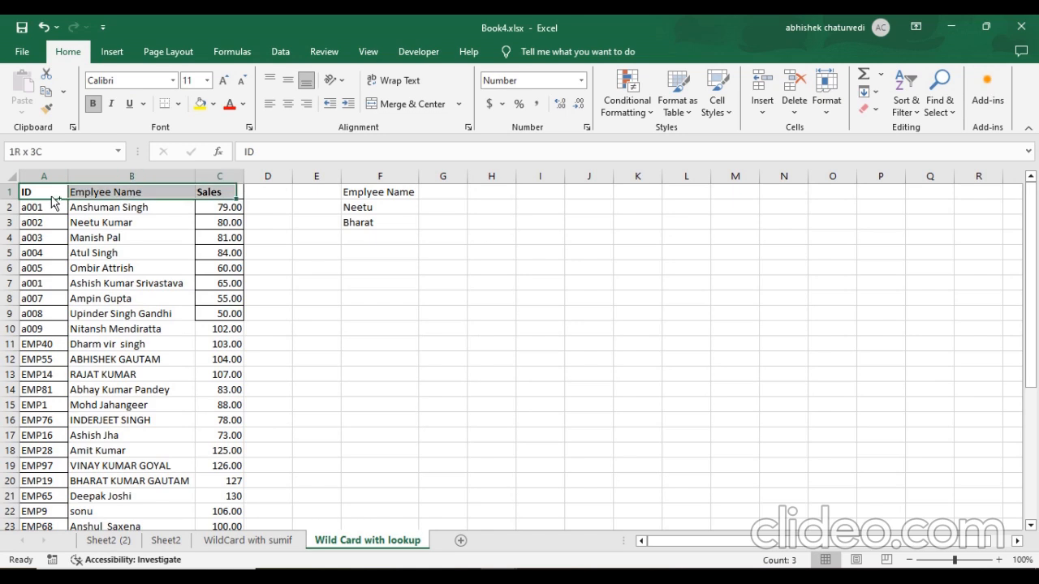
key("ctrl+shift+Down")
key("ctrl+Home")
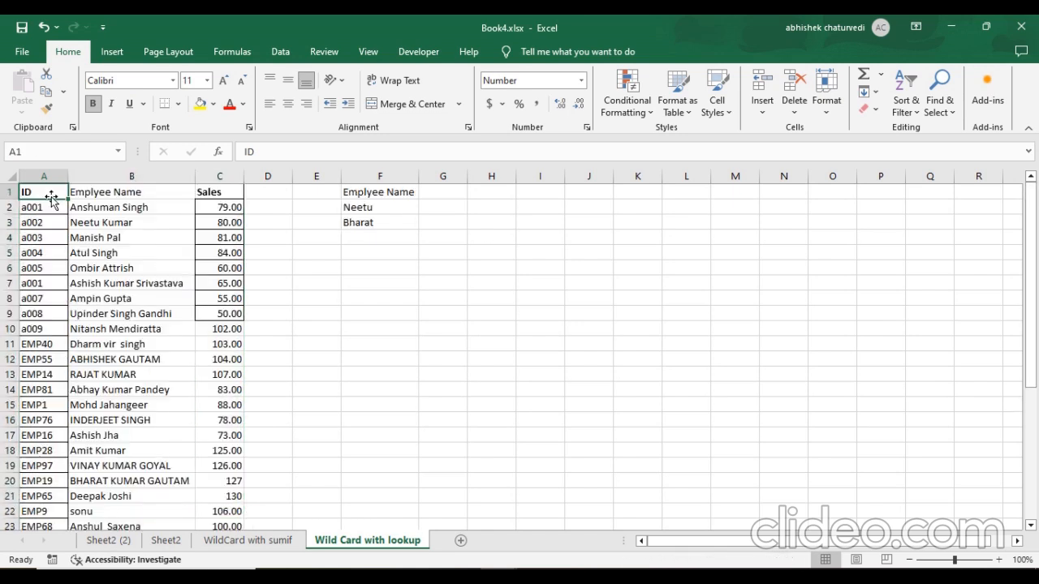
Enter the header "Sales" in G1, beside the employee name header of the lookup table.
key("Right")
key("Right")
key("Right")
key("Right")
key("Right")
key("Right")
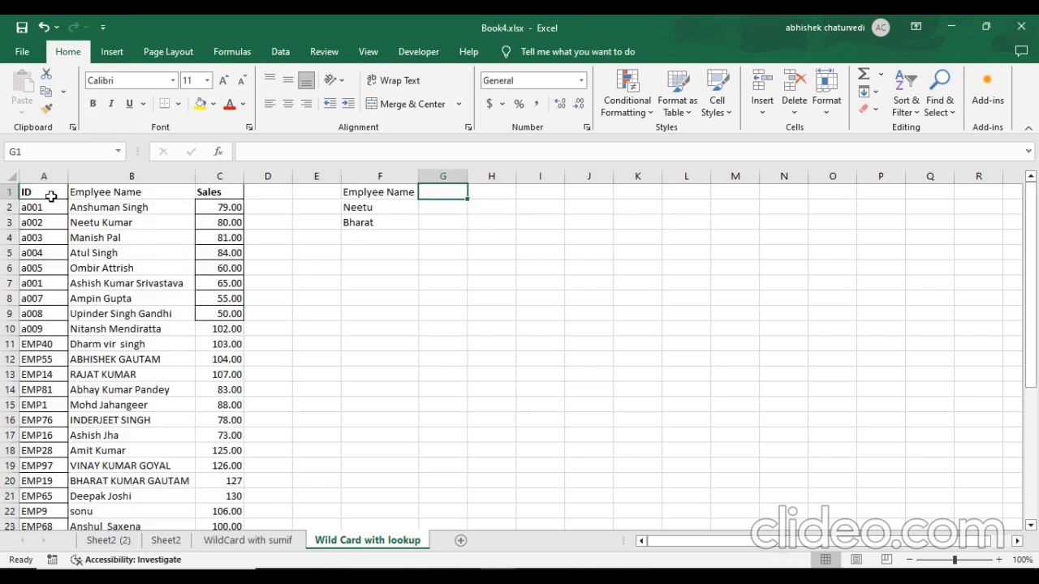
type("Sales")
key("Return")
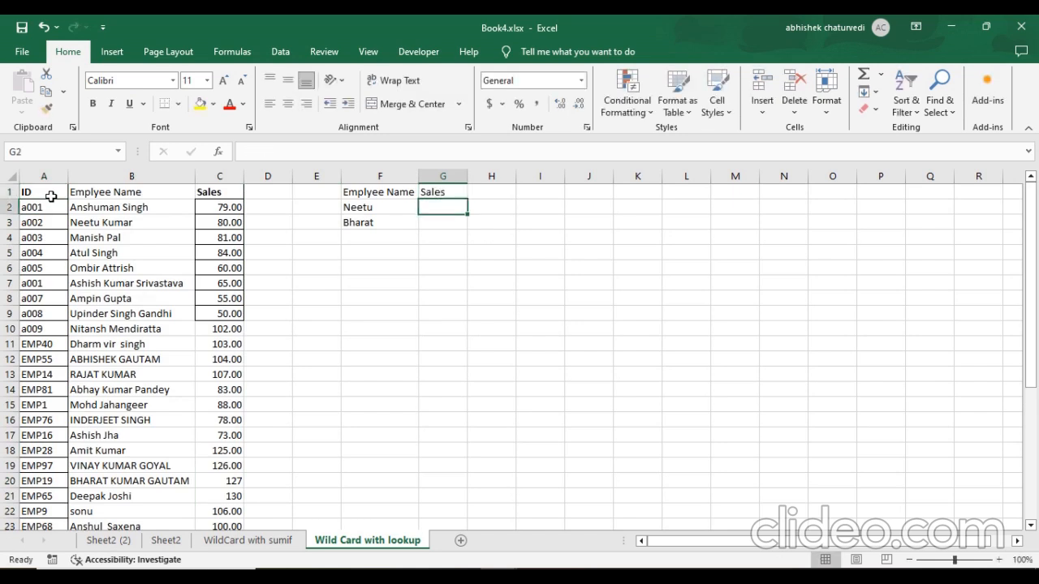
Widen column F slightly to give the partial employee names in the lookup table more room.
key("Up")
key("Left")
key("Left")
key("Left")
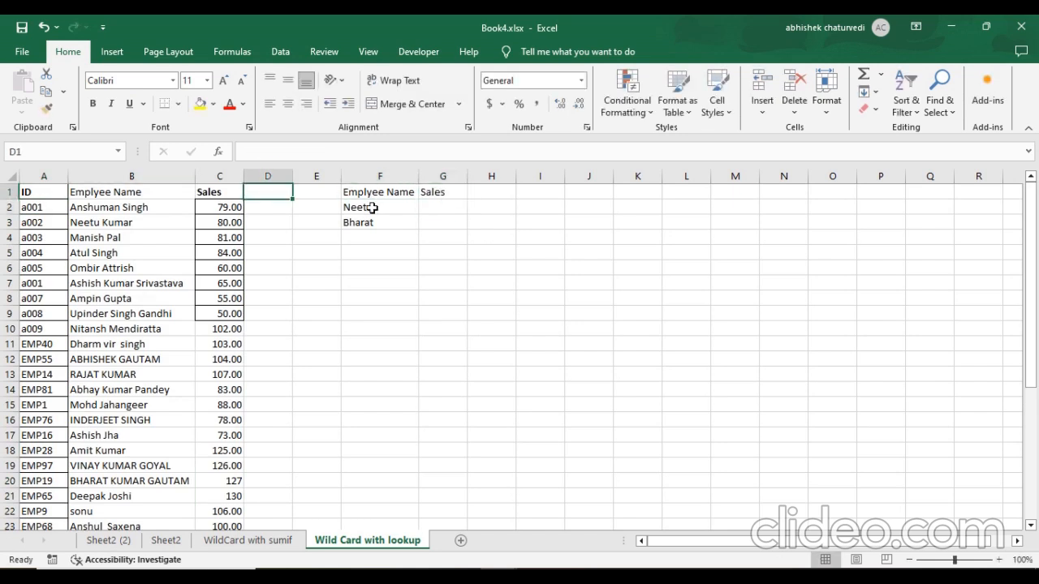
left_click_drag(372, 208, 372, 225)
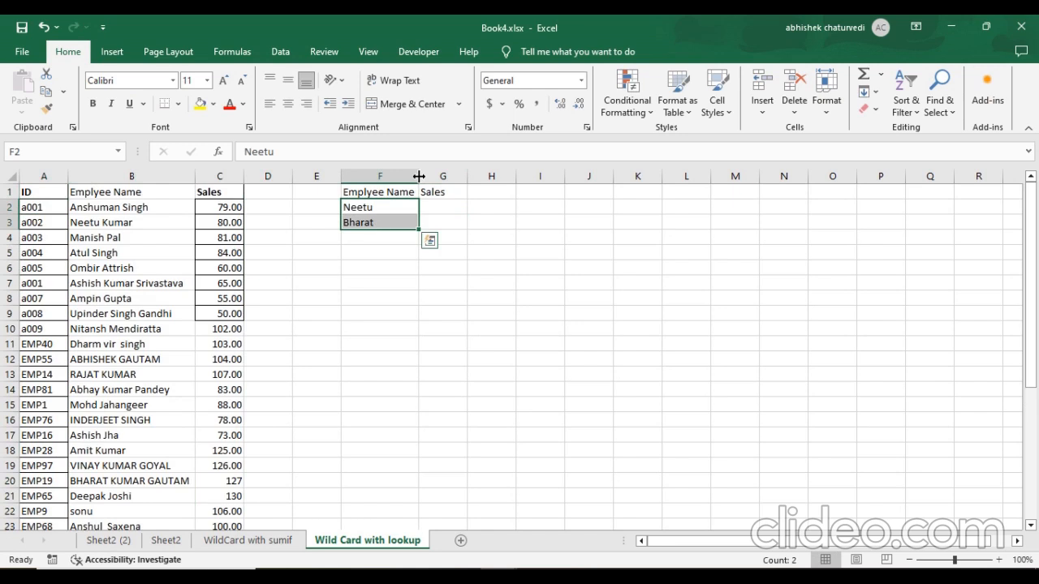
left_click_drag(419, 177, 428, 176)
left_click(459, 210)
left_click(421, 209)
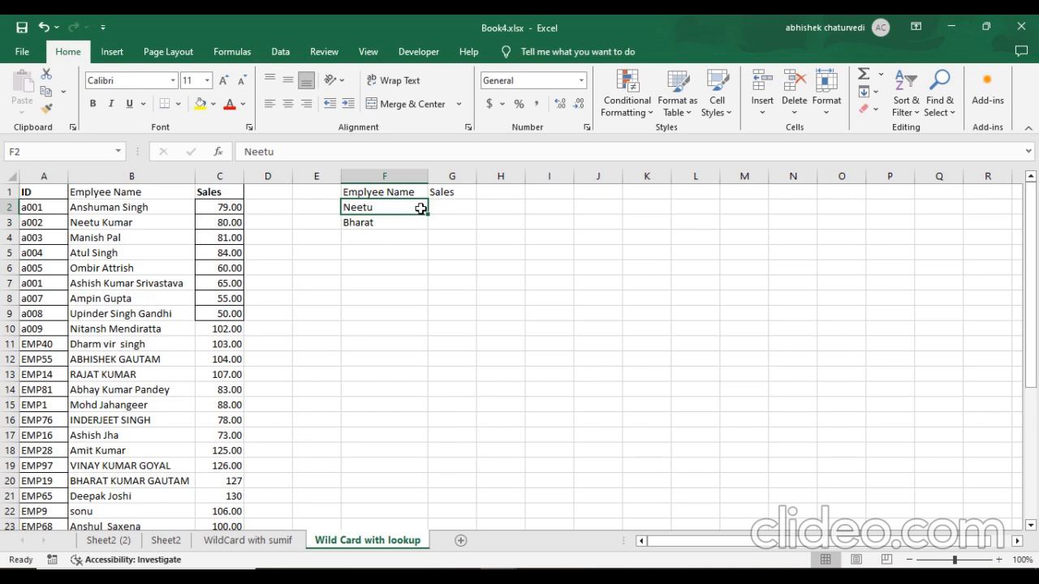
Start a VLOOKUP formula in G2 with F2&"*" as the lookup value.
left_click(449, 209)
type("=")
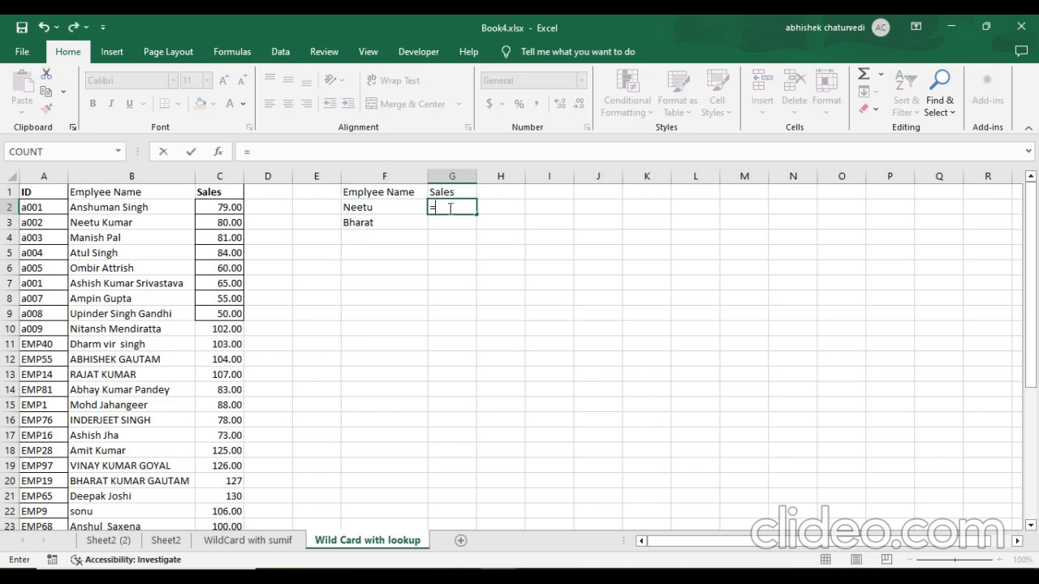
type("vlo")
key("Tab")
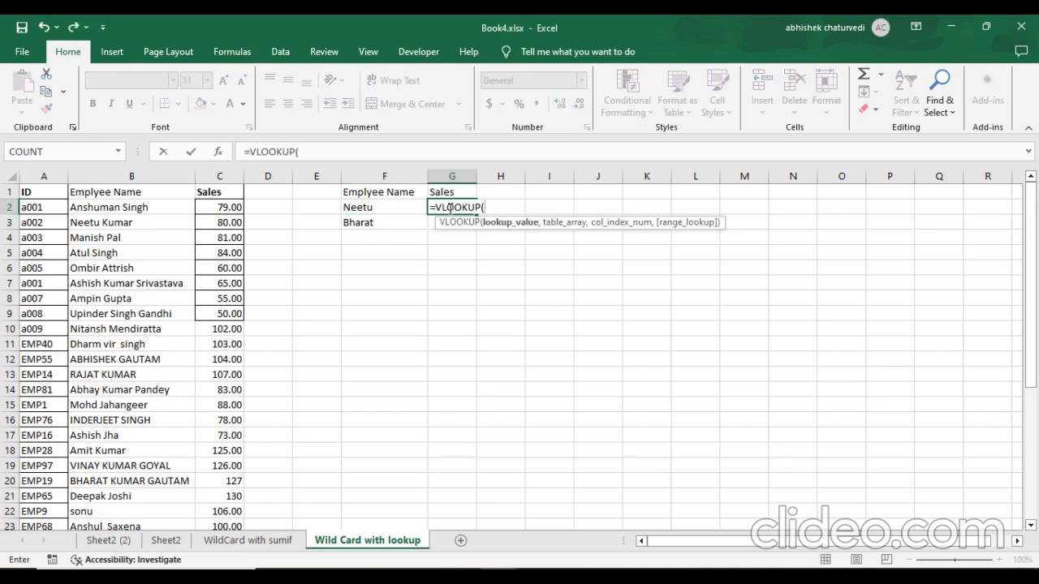
key("Left")
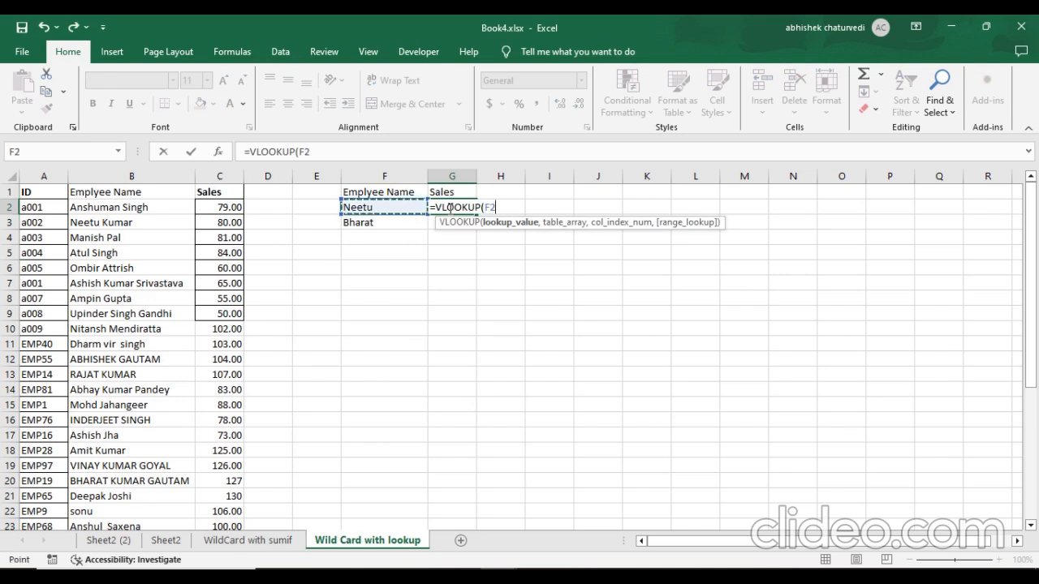
type("&\"*\"")
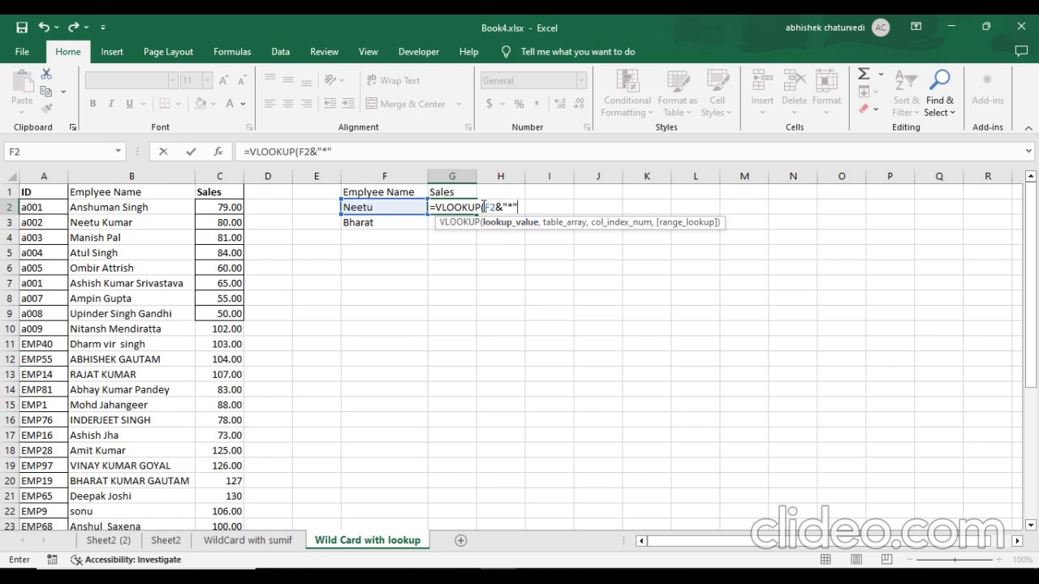
left_click(360, 151)
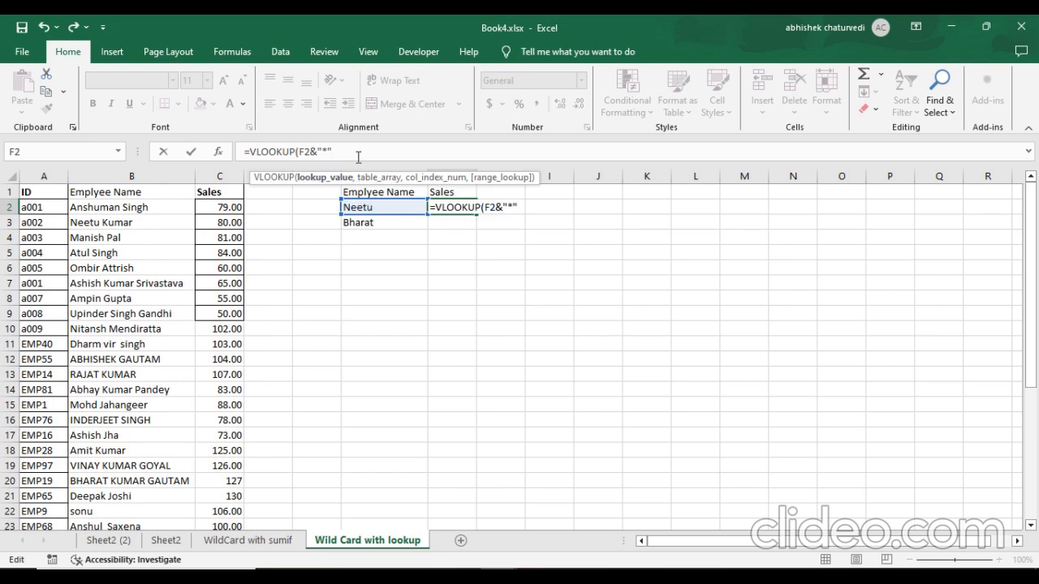
type(",")
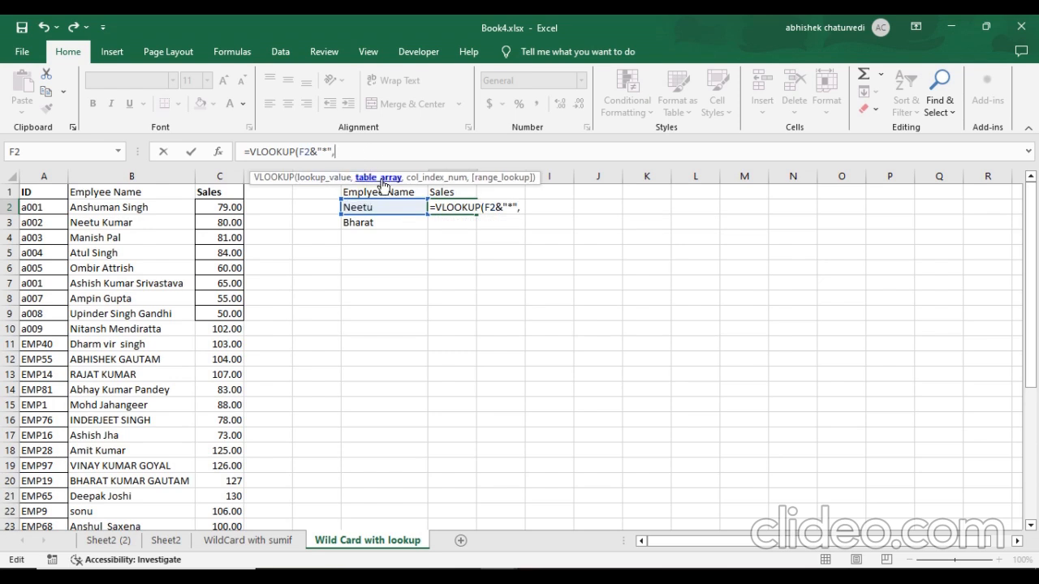
Set the VLOOKUP table array to the whole employee name and sales columns as the absolute reference $B:$C.
left_click(114, 194)
key("shift+Right")
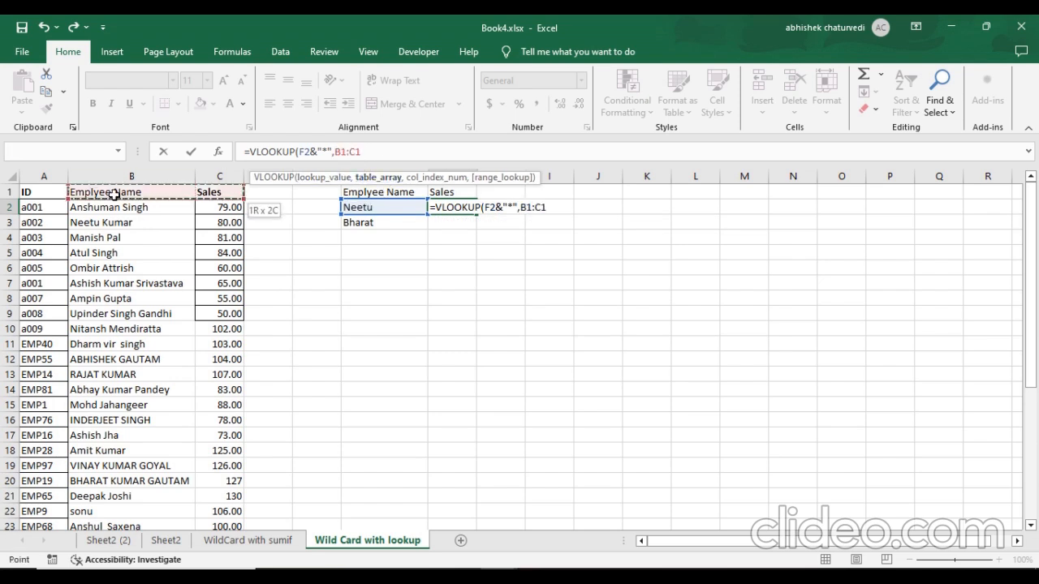
key("ctrl+shift+Down")
key("F4")
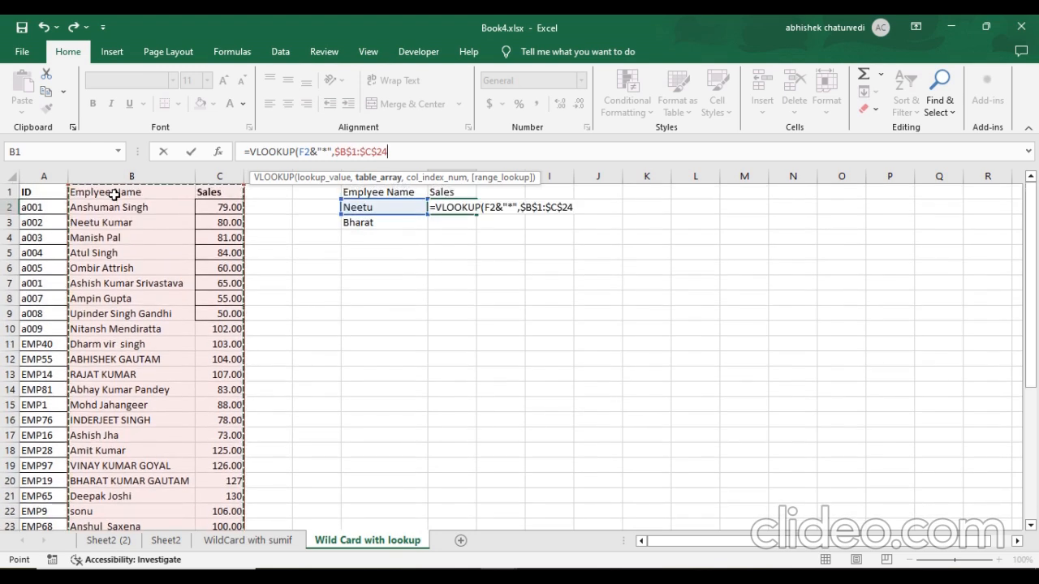
key("ctrl+space")
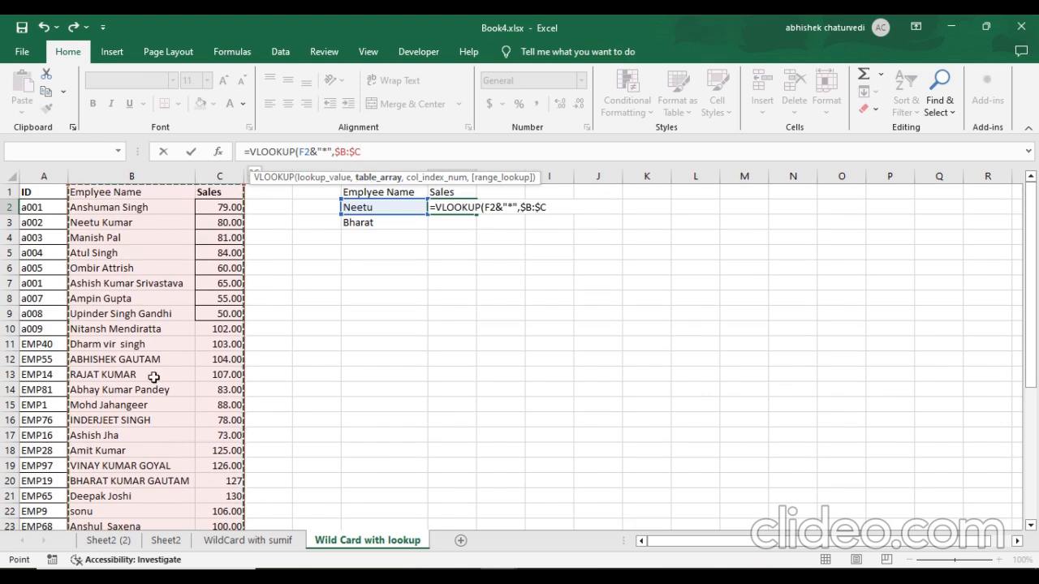
scroll(163, 381, "down", 6)
scroll(164, 375, "up", 6)
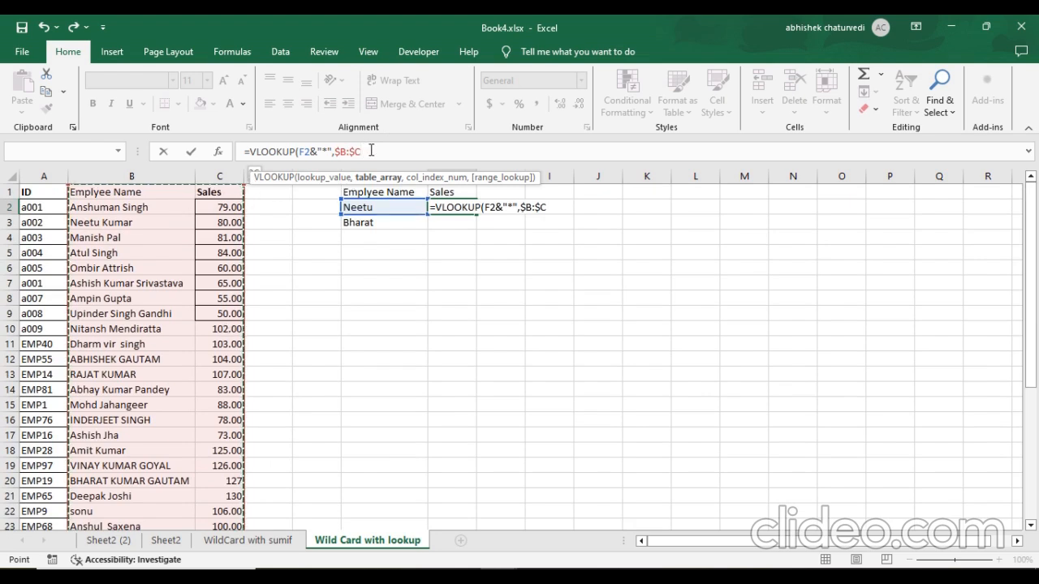
Complete the VLOOKUP in G2 with column index 2 and exact match 0, giving =VLOOKUP(F2&"*",$B:$C,2,0).
type(",")
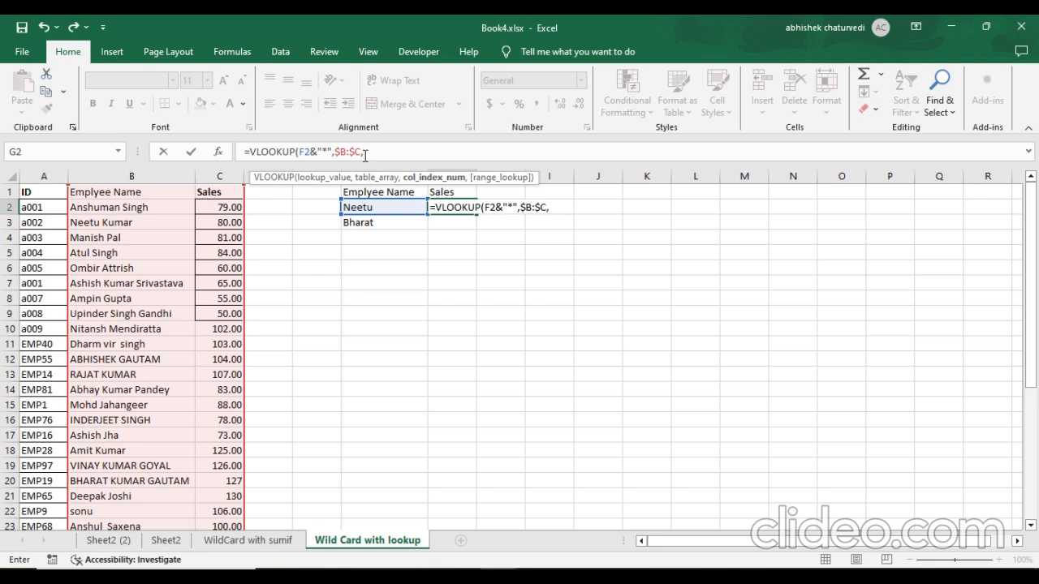
type("2,0")
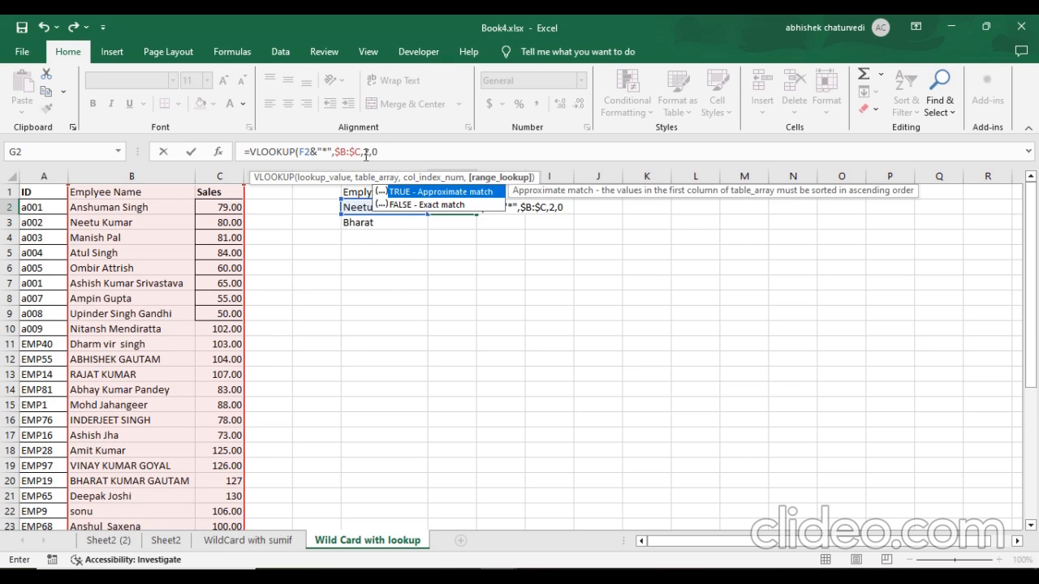
type(")")
key("Return")
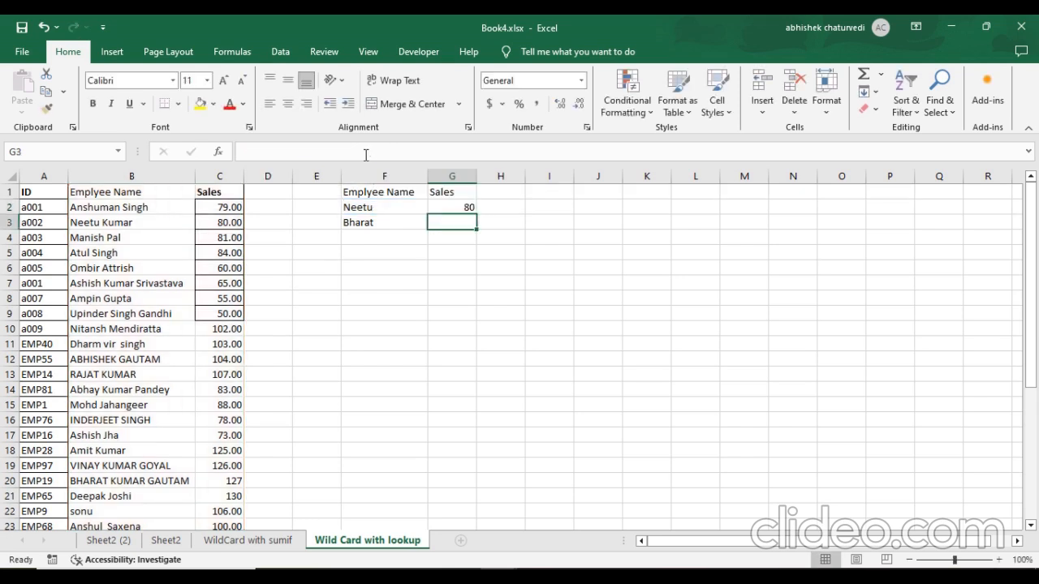
Compare the VLOOKUP result in G2 with the matching employee's name and sales in B3:C3.
key("Up")
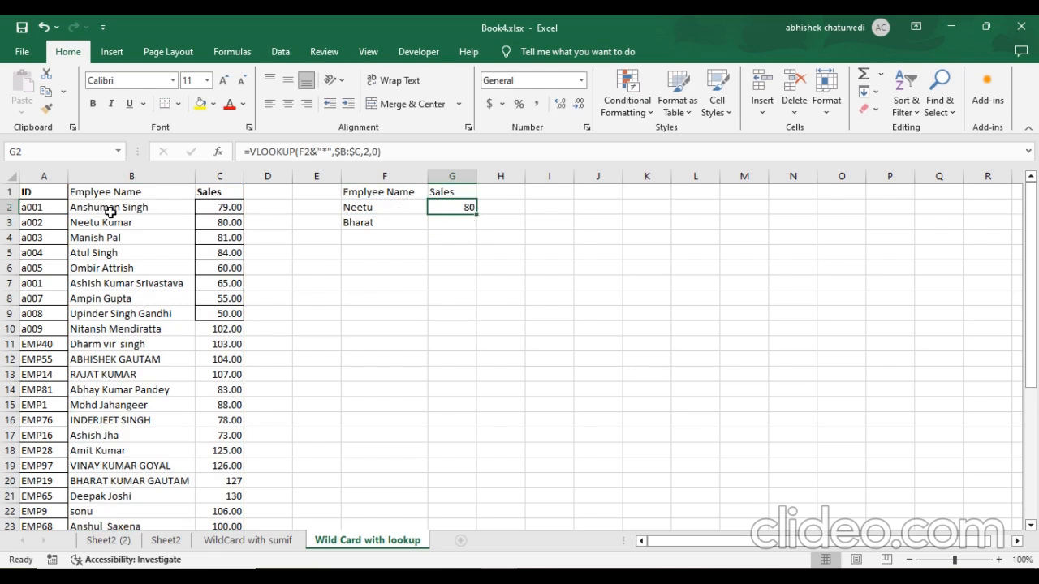
left_click(387, 210)
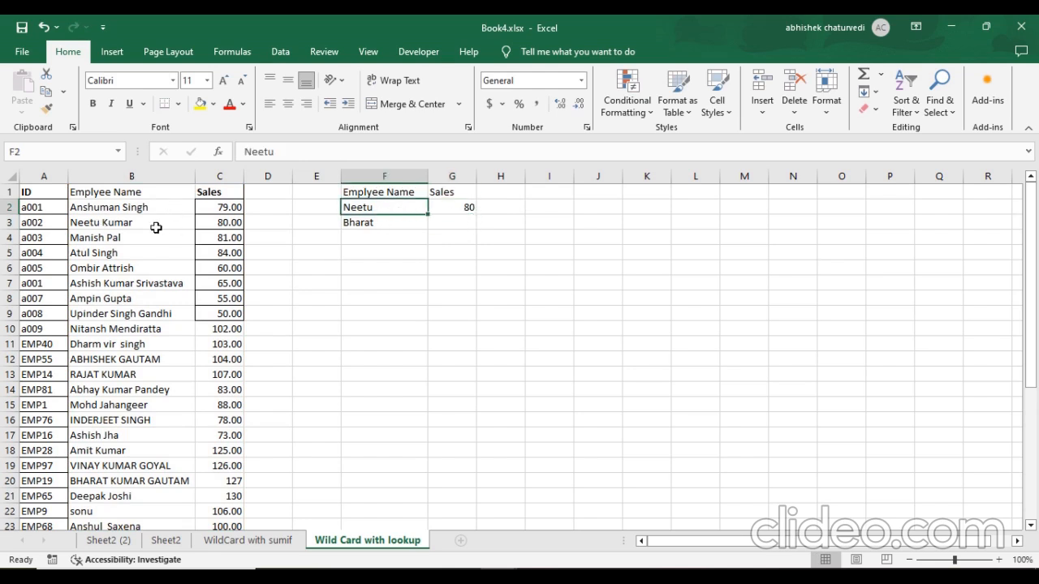
left_click(142, 227)
left_click(234, 227)
left_click(390, 212)
Fill the VLOOKUP formula from G2 down to G3 for the second partial name.
left_click(469, 210)
left_click_drag(473, 213, 453, 224)
left_click(453, 224)
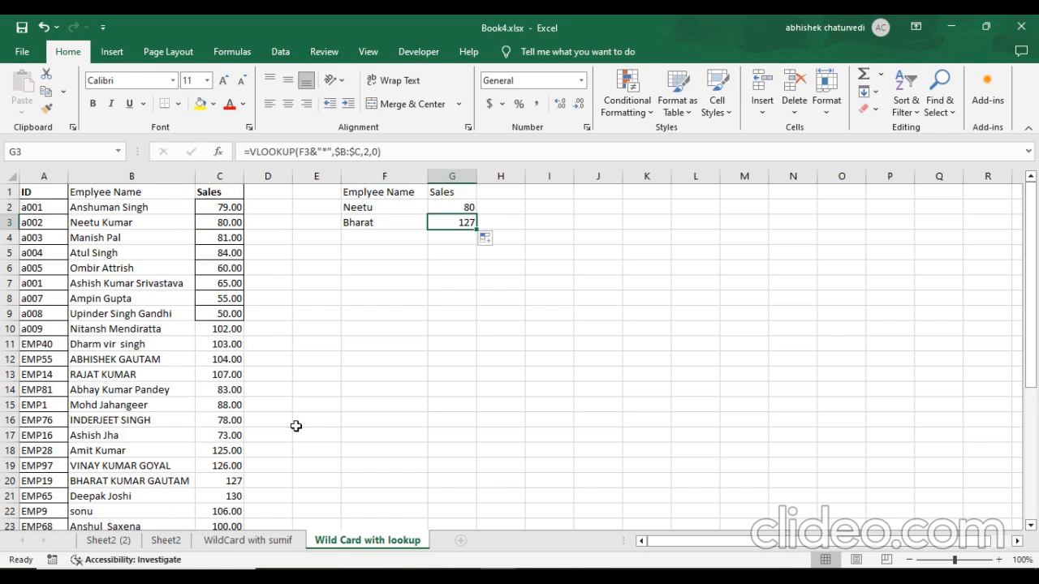